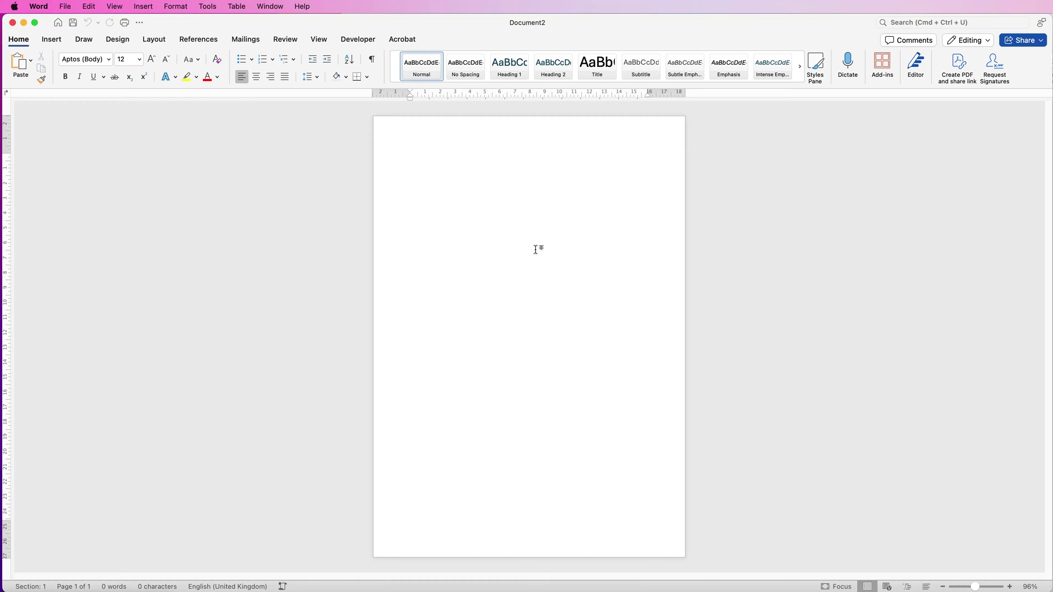
Set the blank page's orientation to Landscape from the Layout settings
left_click(150, 42)
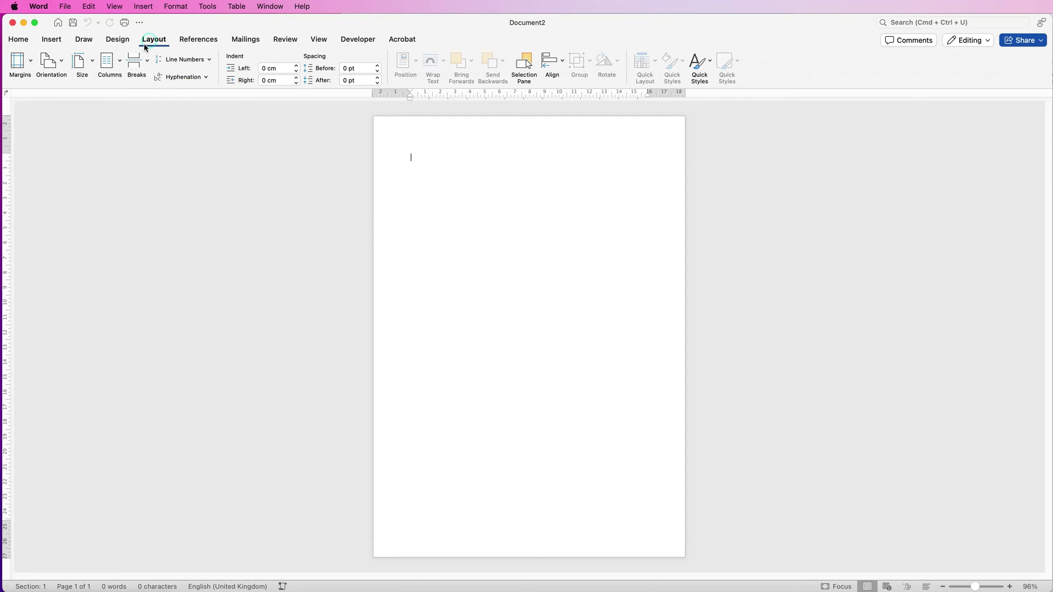
left_click(62, 66)
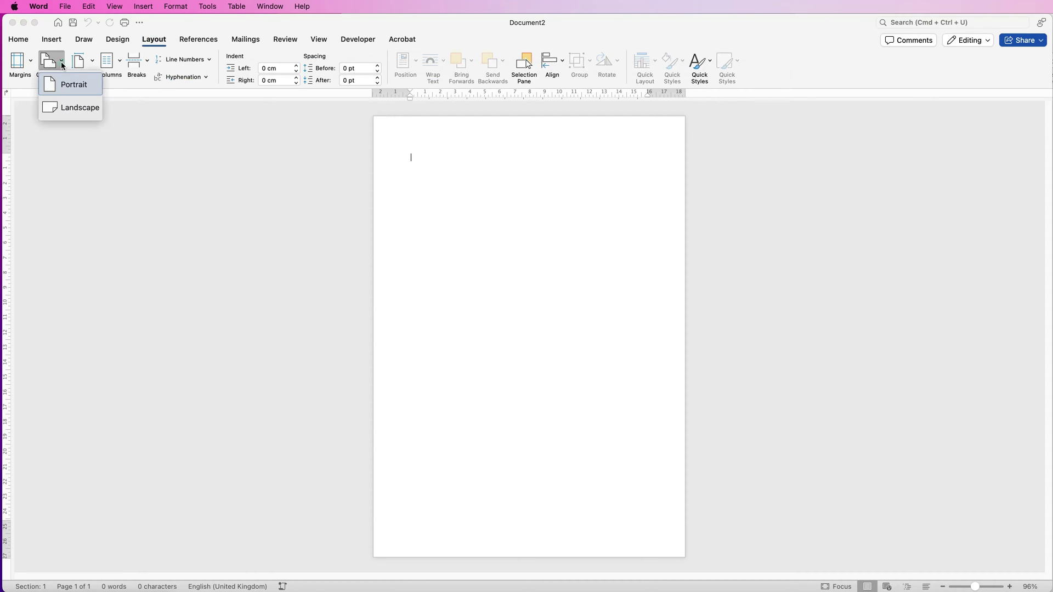
left_click(75, 108)
scroll(422, 206, "up", 3)
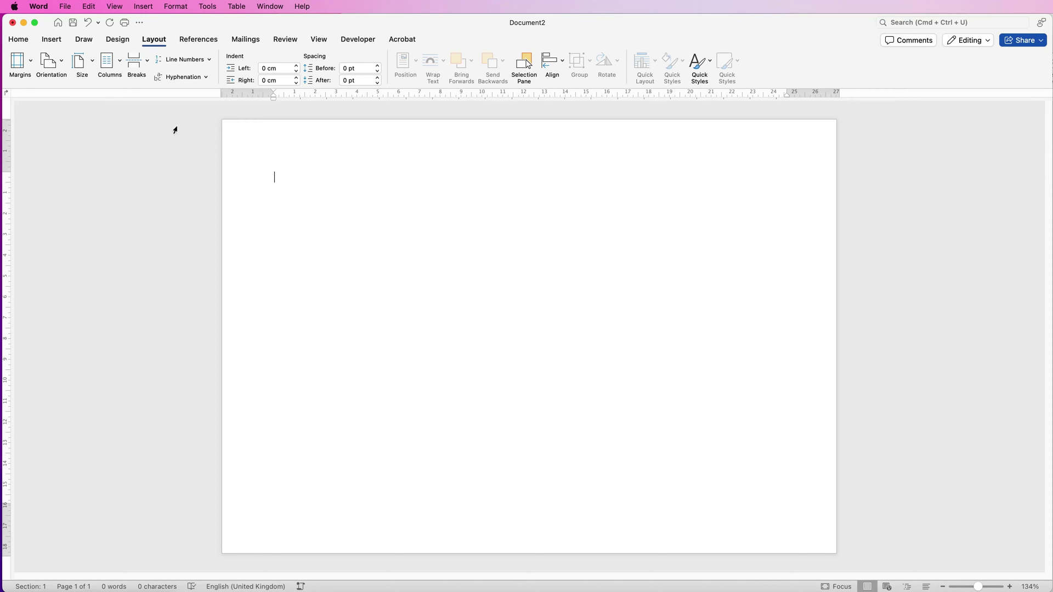
Insert first-style WordArt reading 'CERTIFICATE' and widen its box to fit
left_click(52, 41)
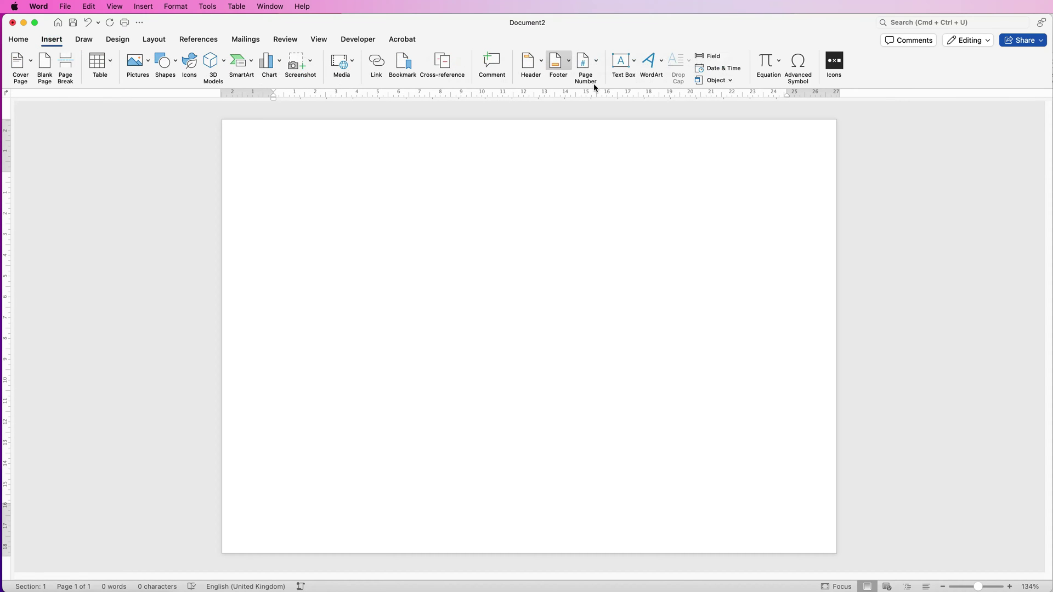
left_click(661, 63)
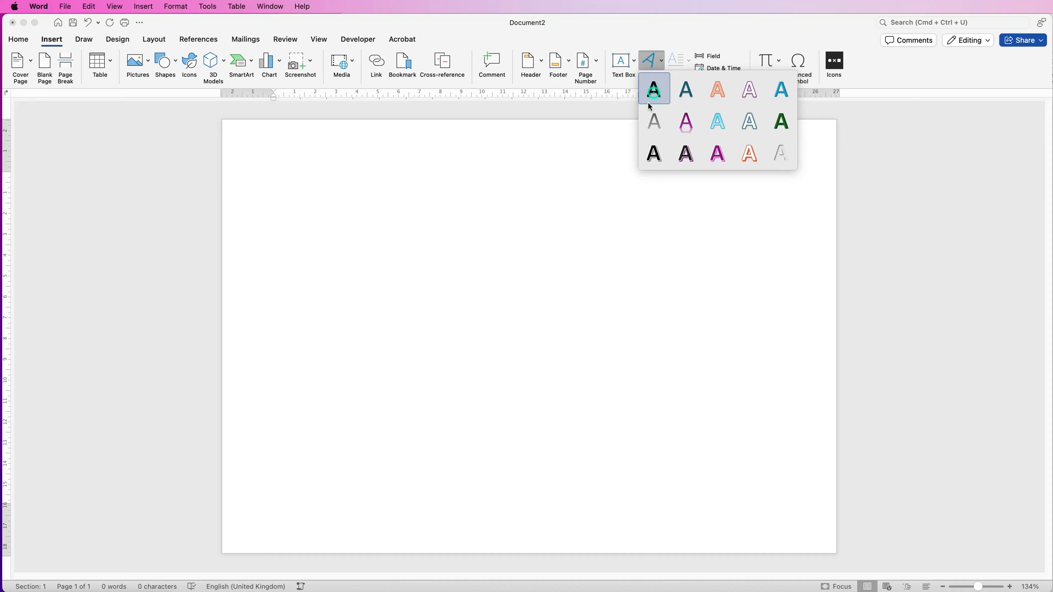
left_click(650, 99)
left_click(302, 205)
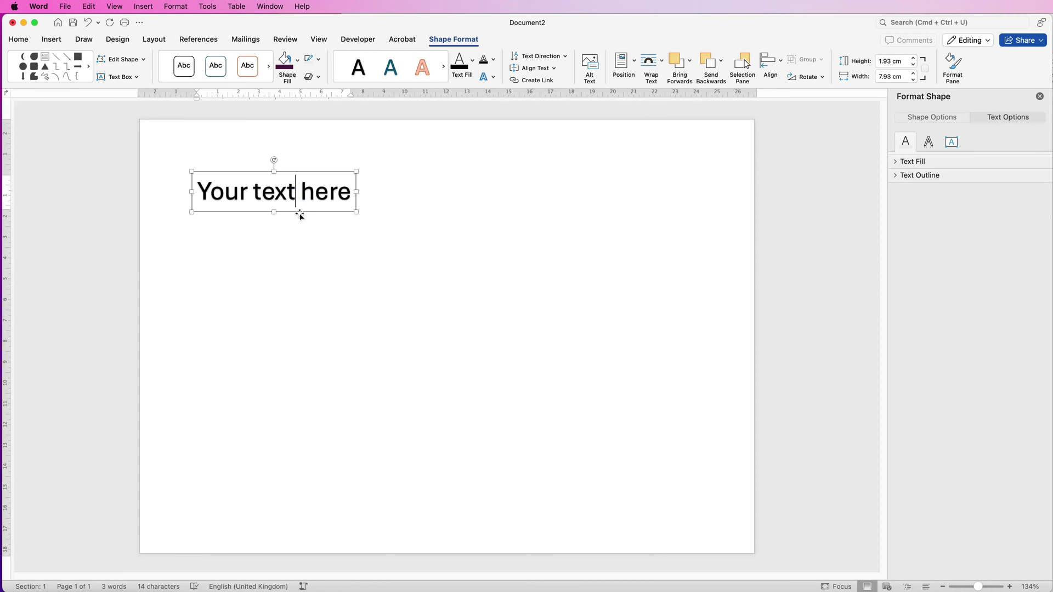
key("super+a")
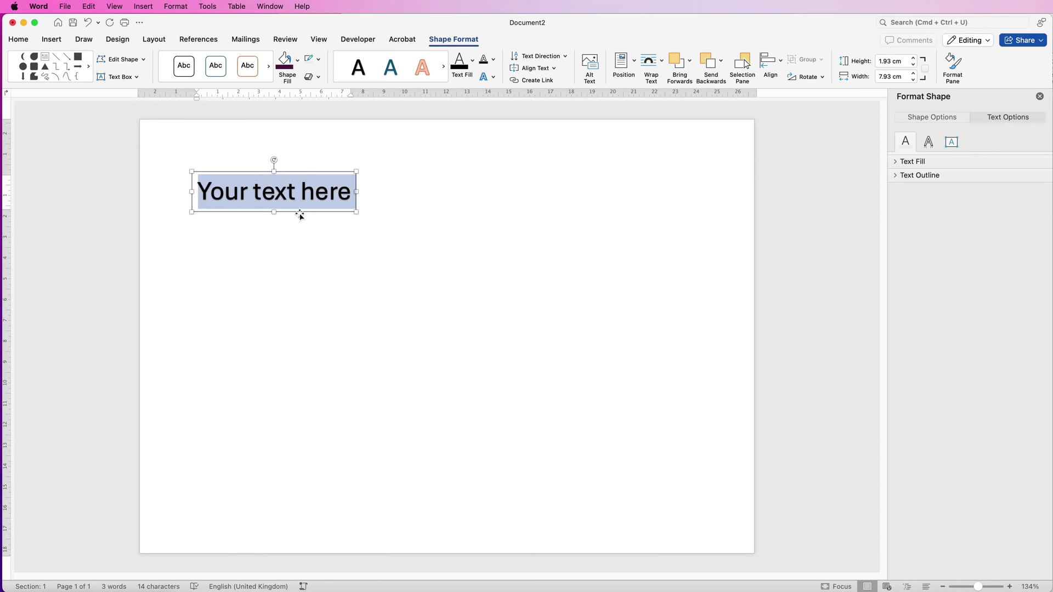
type("C")
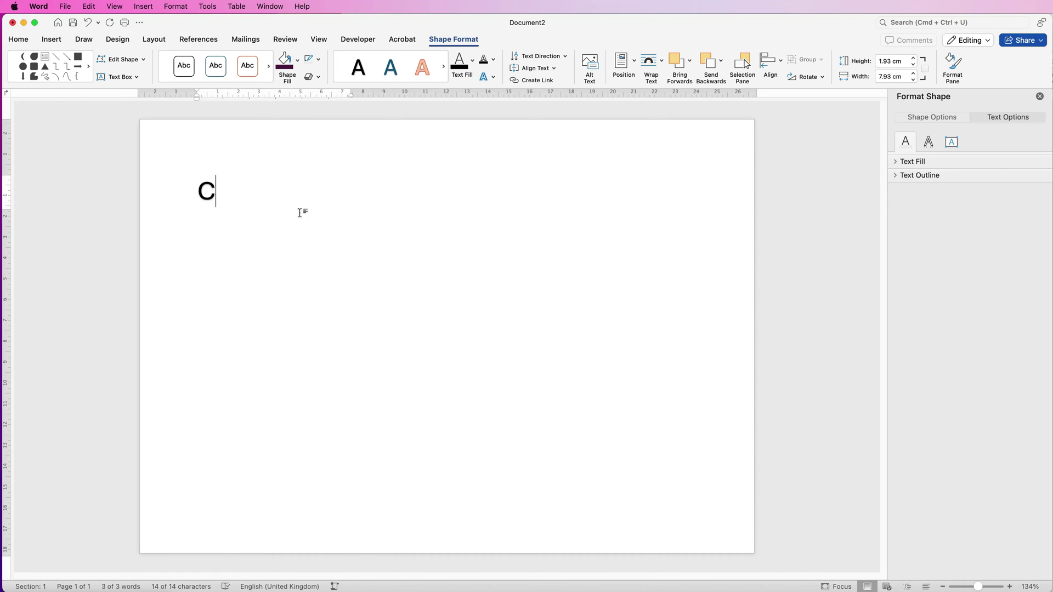
type("ERTIFICATE")
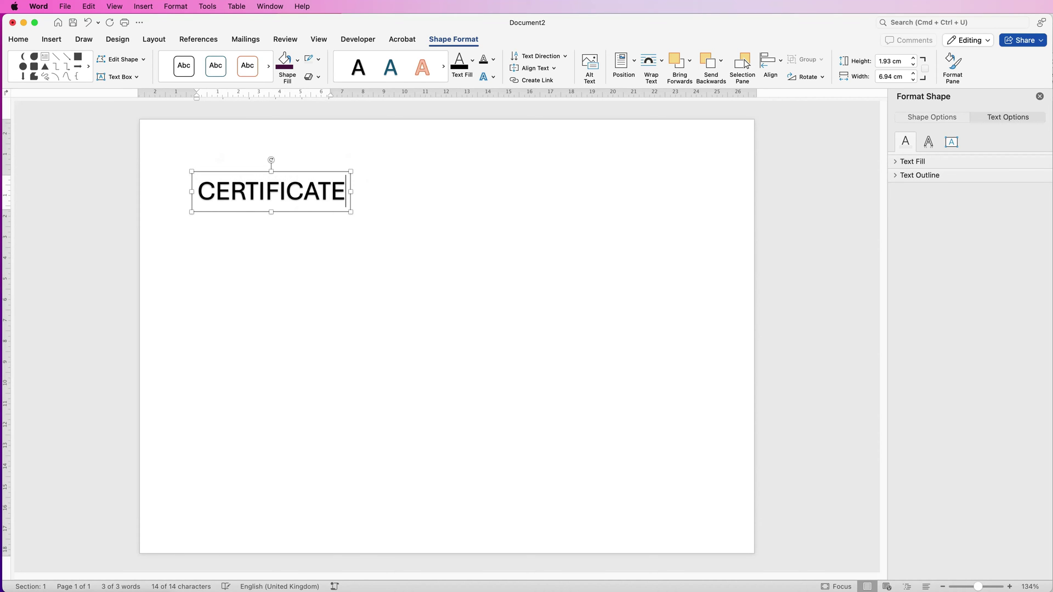
left_click_drag(351, 212, 429, 231)
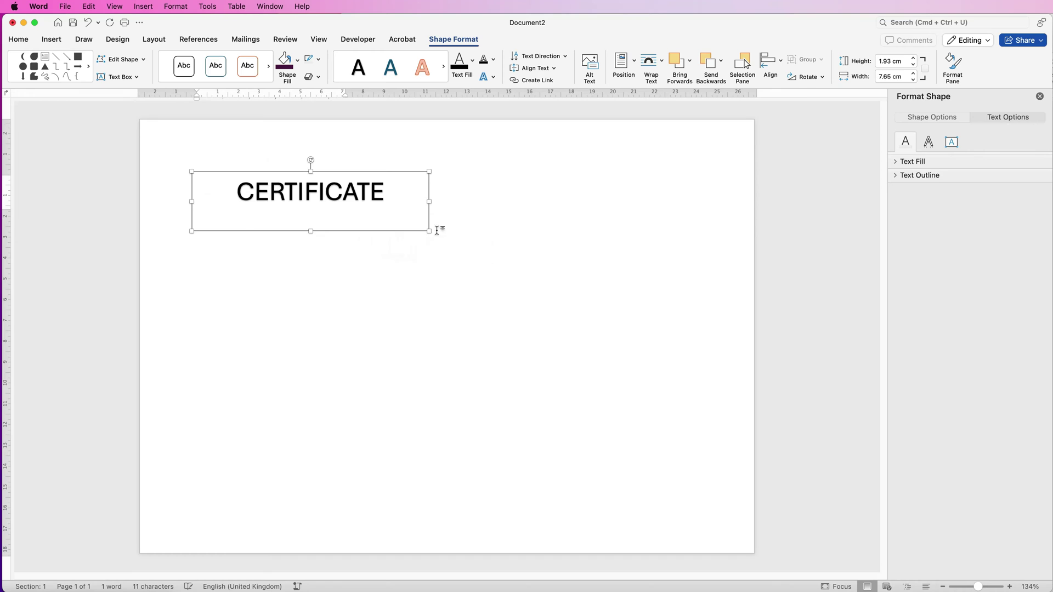
Set CERTIFICATE to 48 pt, centre it horizontally, and duplicate the box below it
left_click(18, 41)
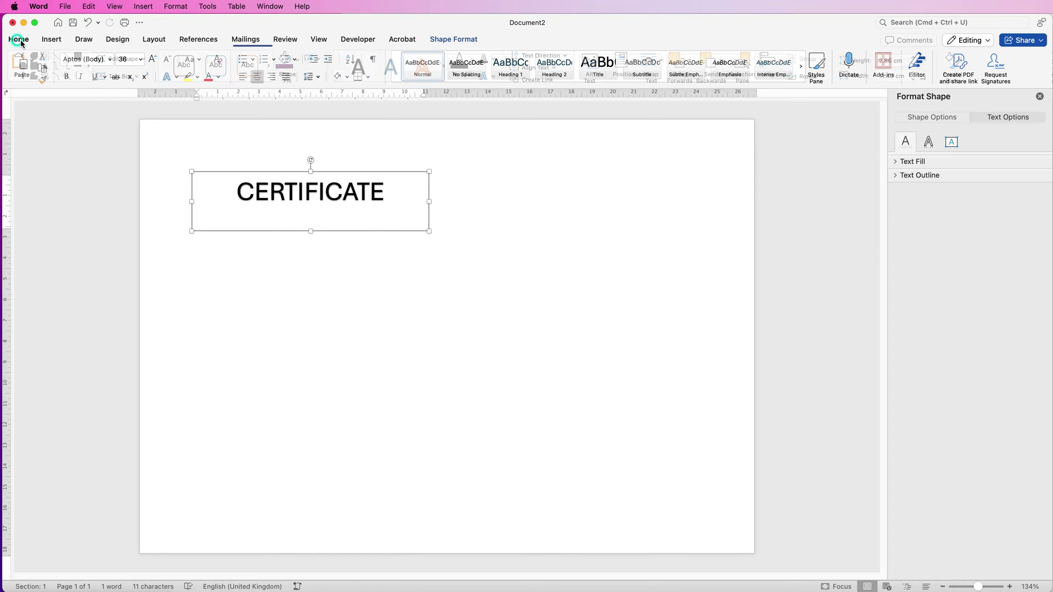
left_click(152, 60)
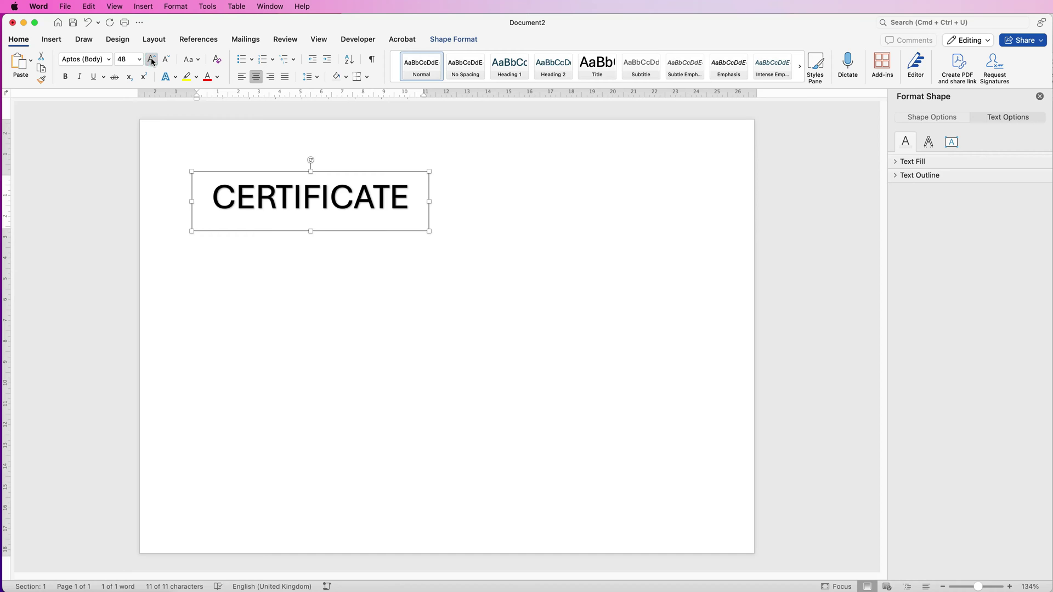
left_click(152, 60)
left_click(166, 59)
left_click_drag(342, 202, 468, 211)
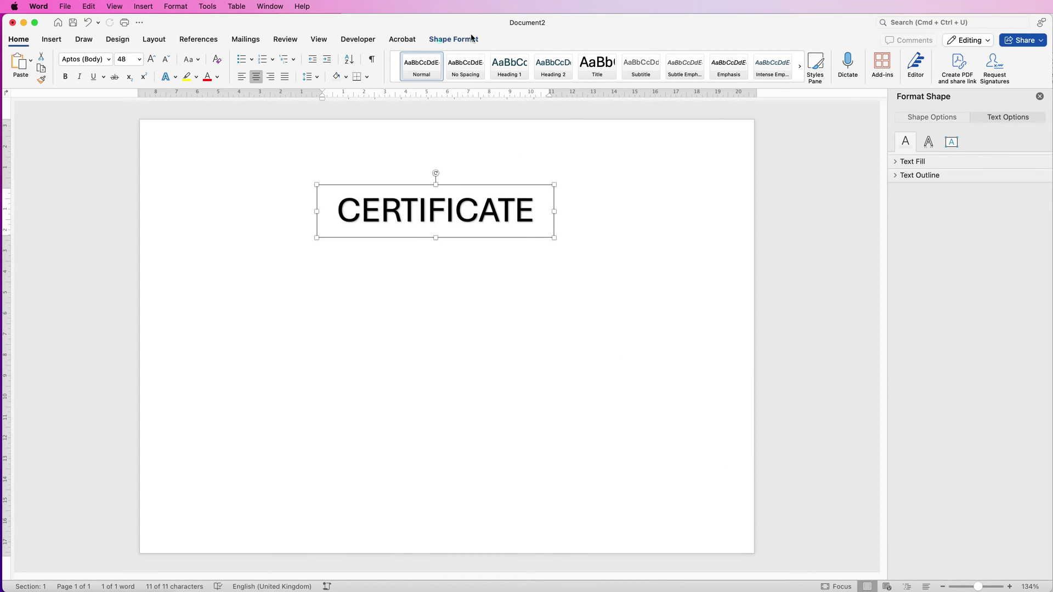
left_click(454, 39)
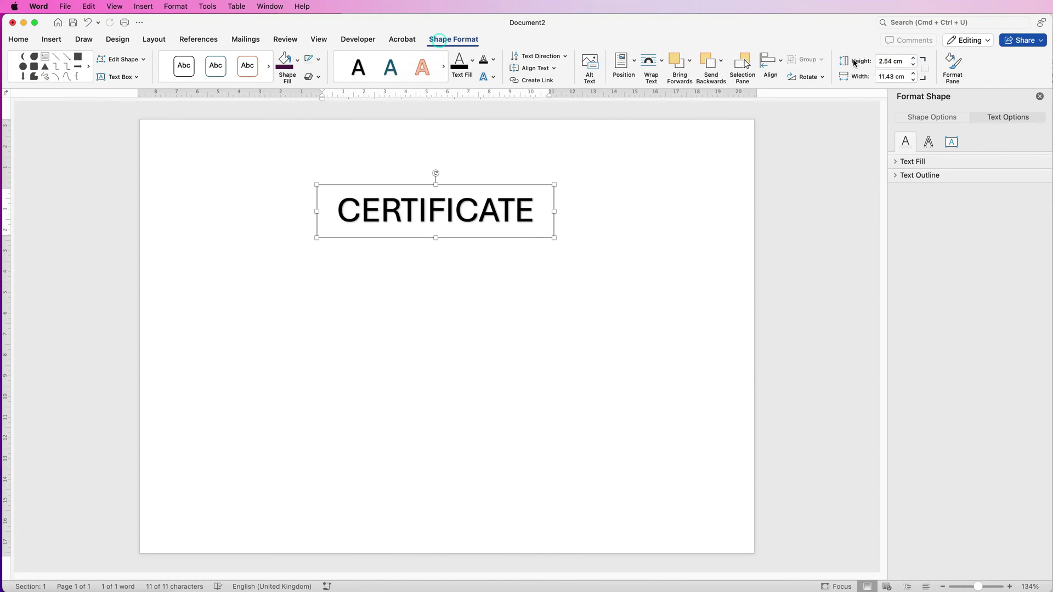
left_click(781, 64)
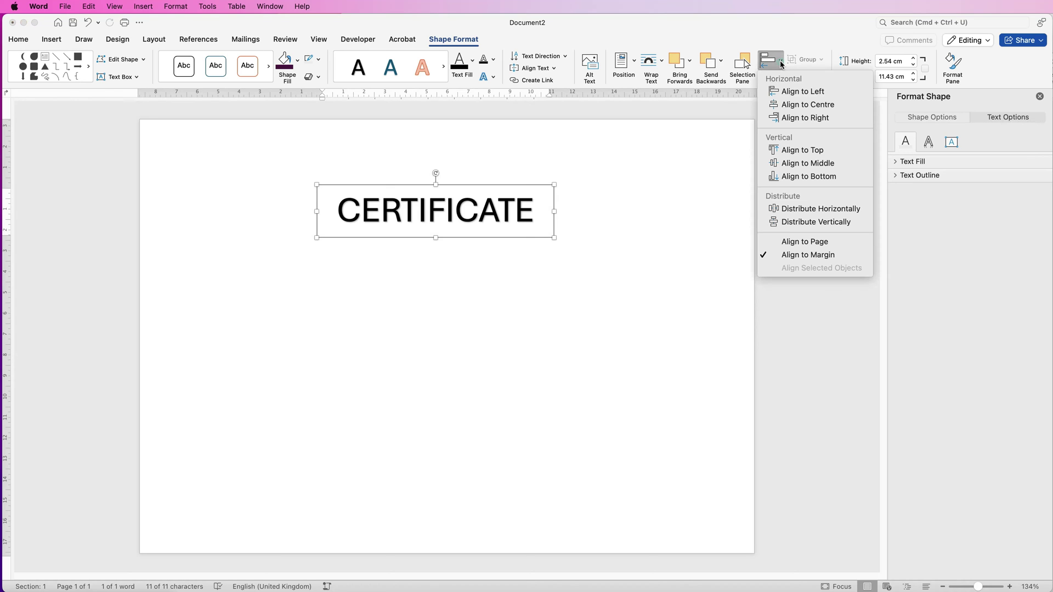
left_click(785, 105)
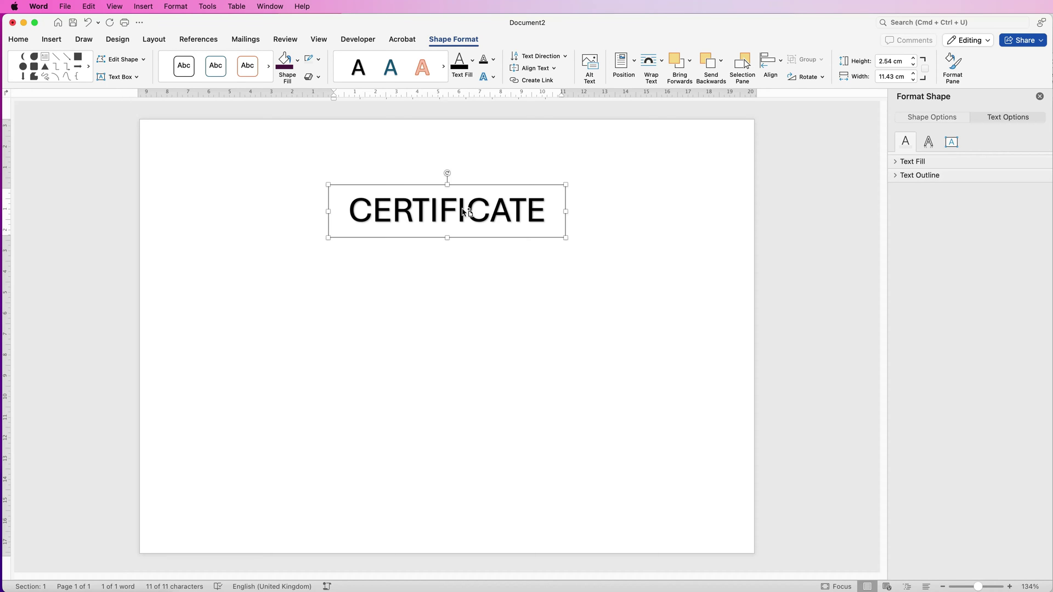
left_click_drag(465, 212, 464, 264)
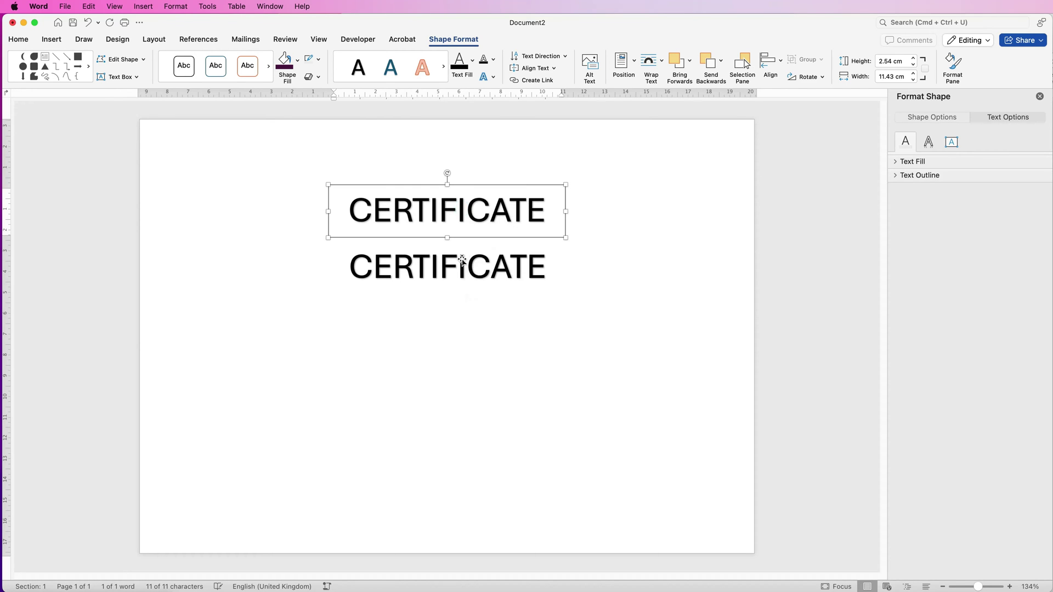
Select the lower CERTIFICATE copy on its own and copy it
left_click(477, 310)
left_click(469, 267)
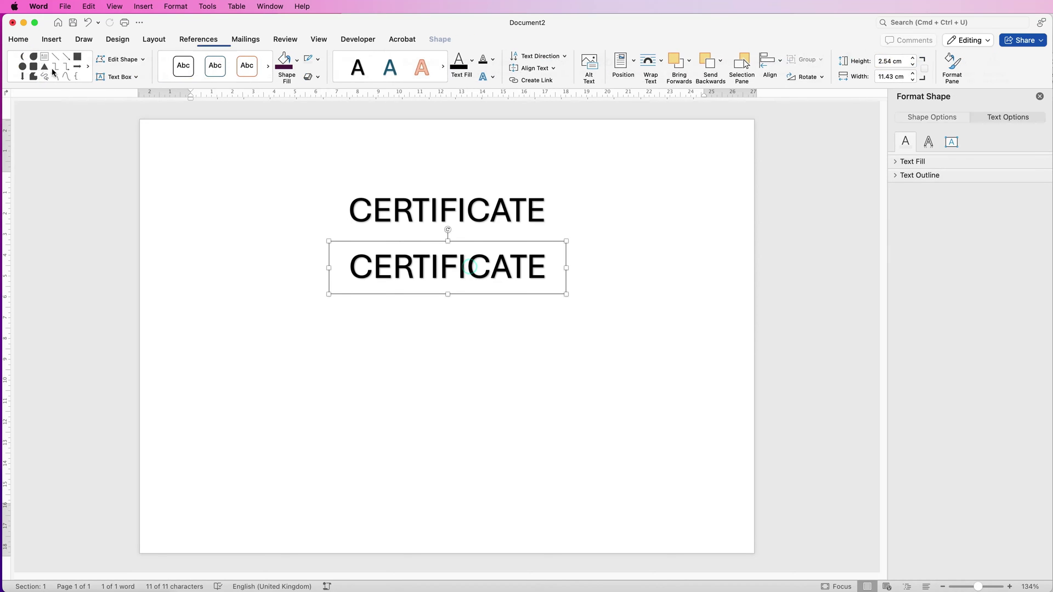
left_click(18, 41)
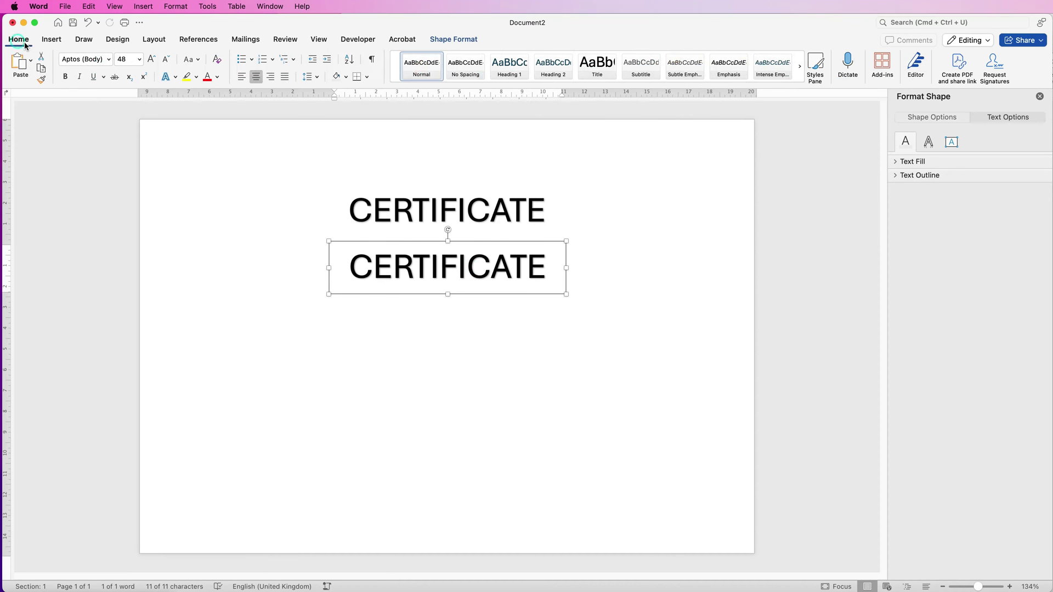
left_click(41, 69)
left_click(318, 317)
left_click(16, 68)
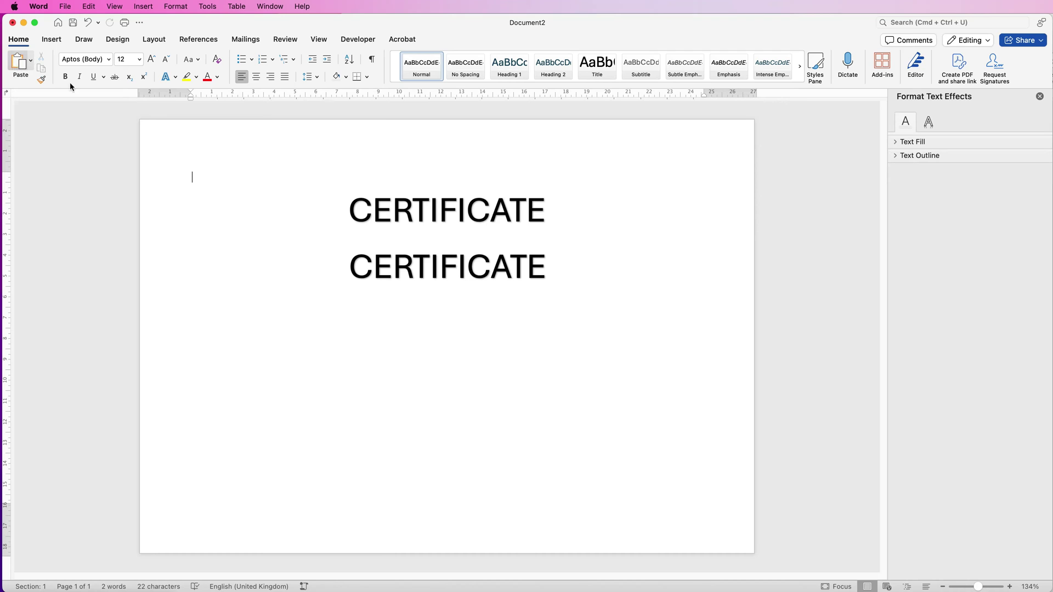
Replace the lower copy's text with 'OF APPRECIATION' and shrink the box's height to fit
left_click(475, 268)
left_click(542, 270)
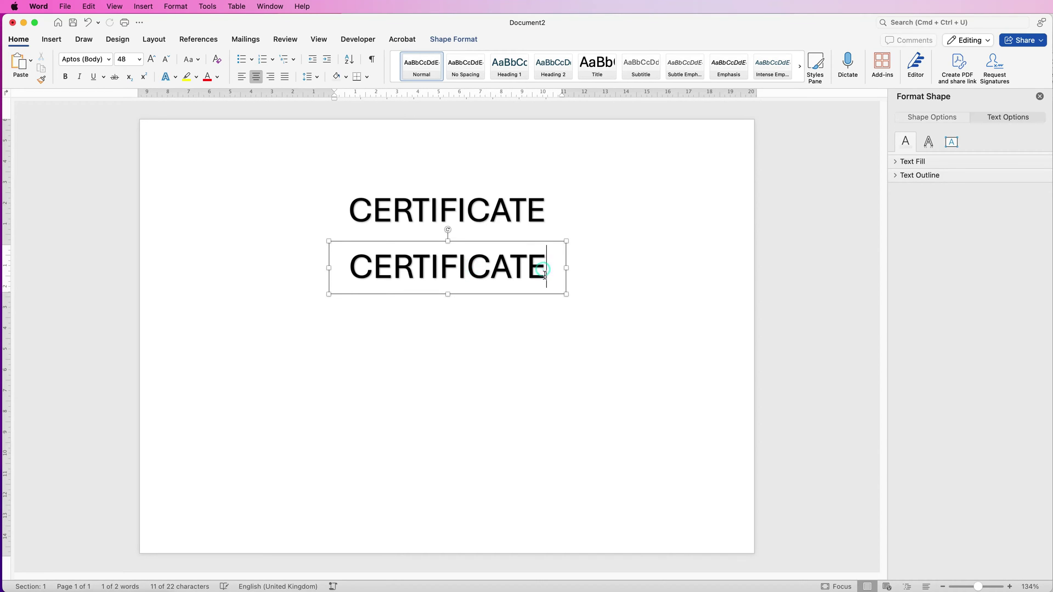
left_click_drag(525, 272, 368, 305)
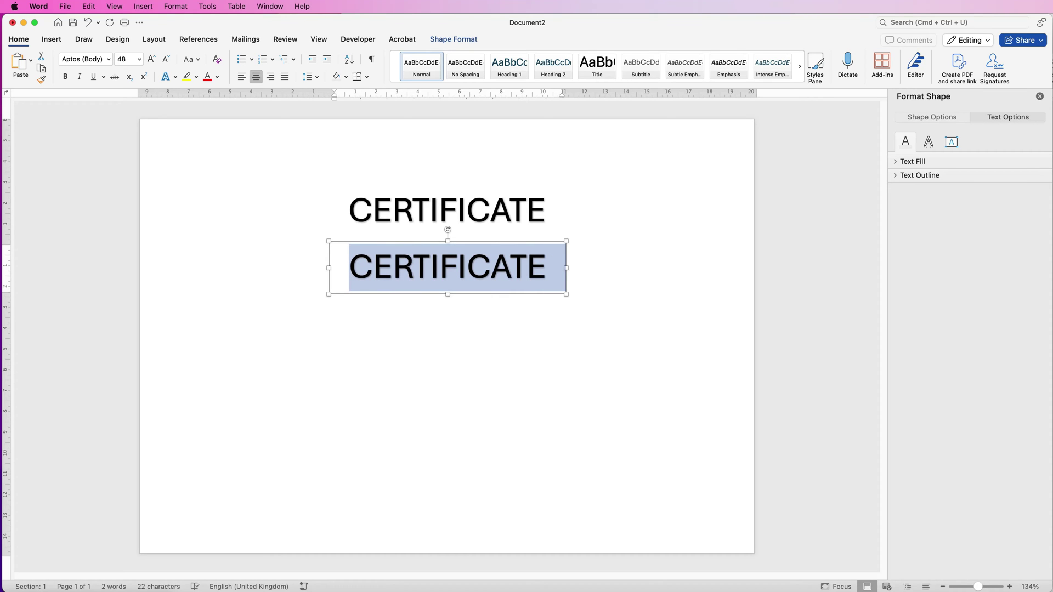
key("super+v")
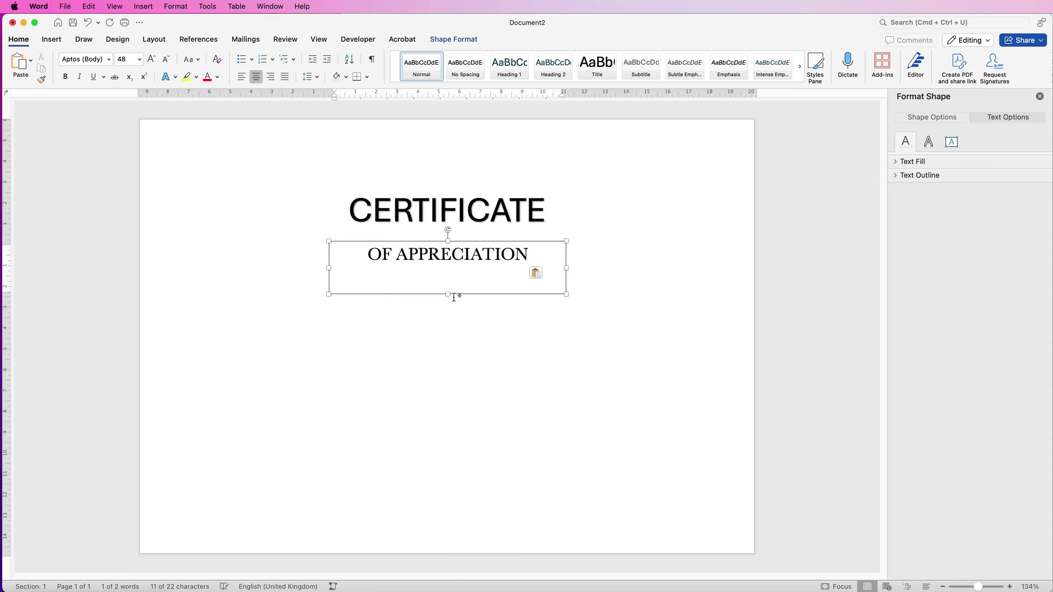
left_click_drag(448, 295, 446, 270)
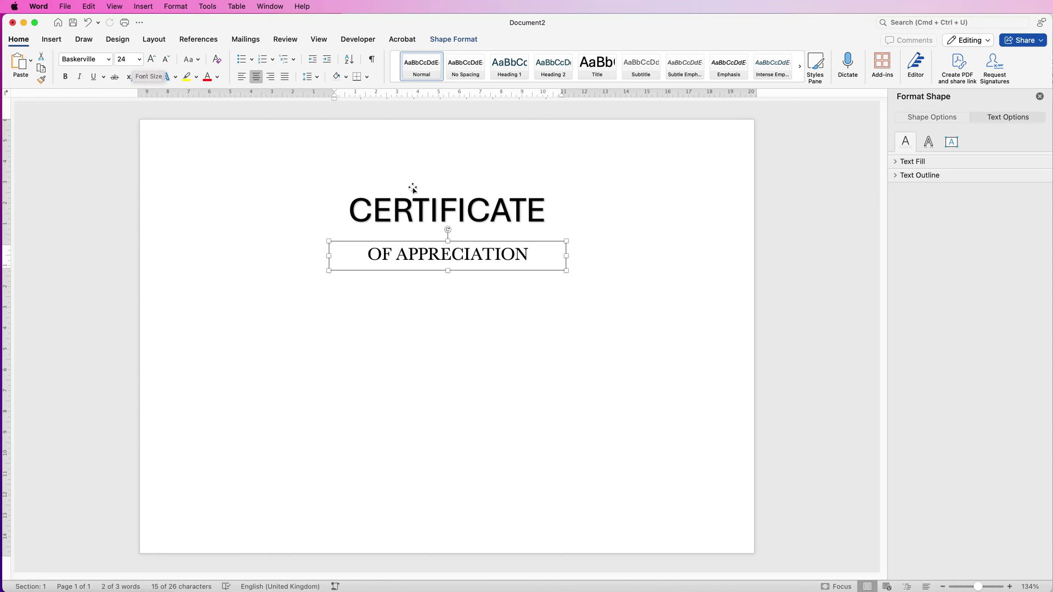
left_click(414, 211)
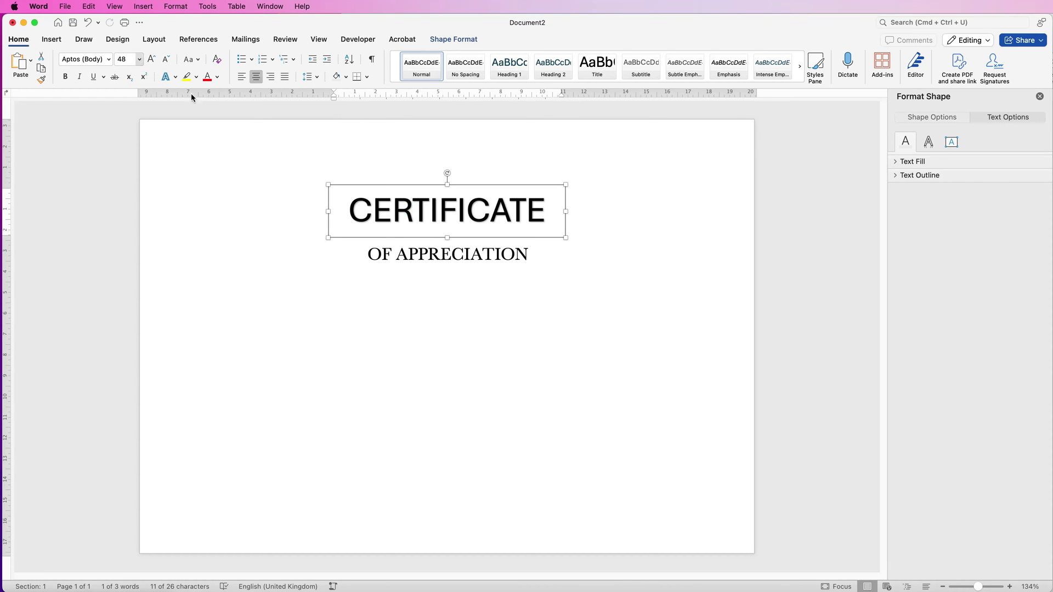
Nudge the OF APPRECIATION box up under the heading and centre it horizontally
left_click(446, 255)
left_click_drag(446, 255, 446, 252)
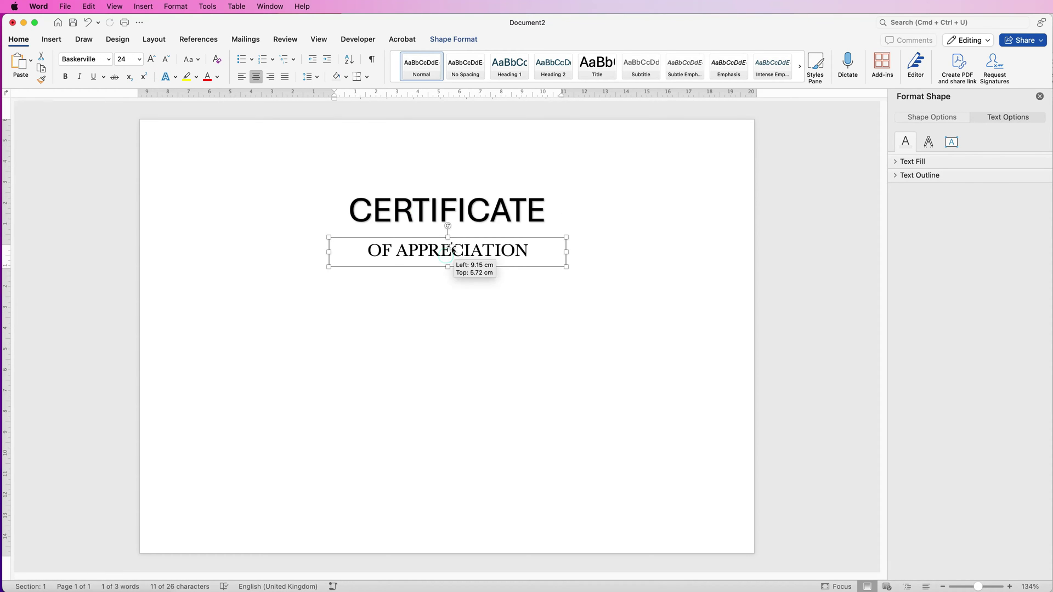
left_click(461, 40)
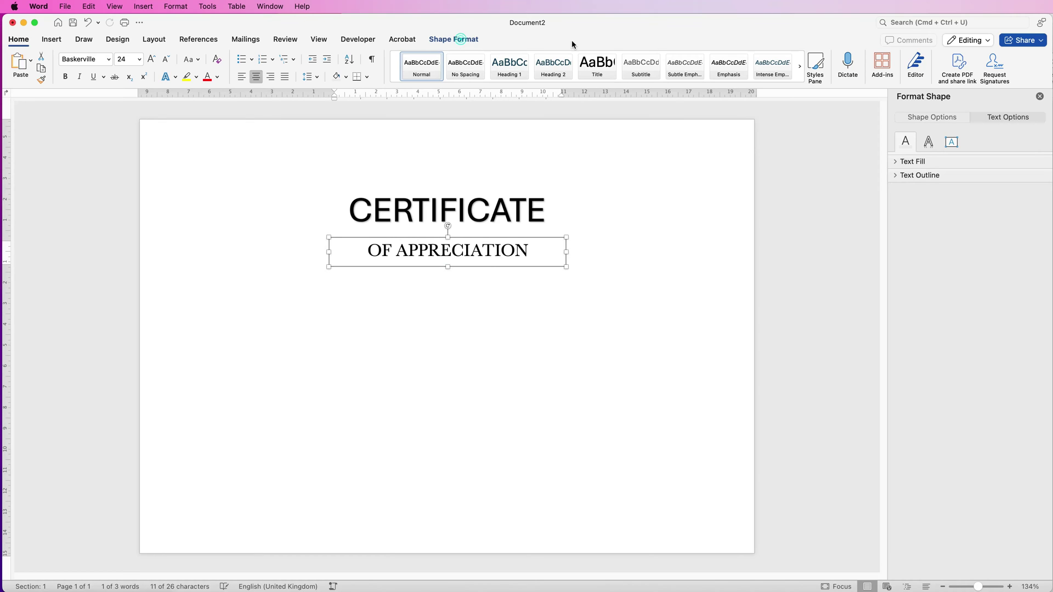
left_click(780, 65)
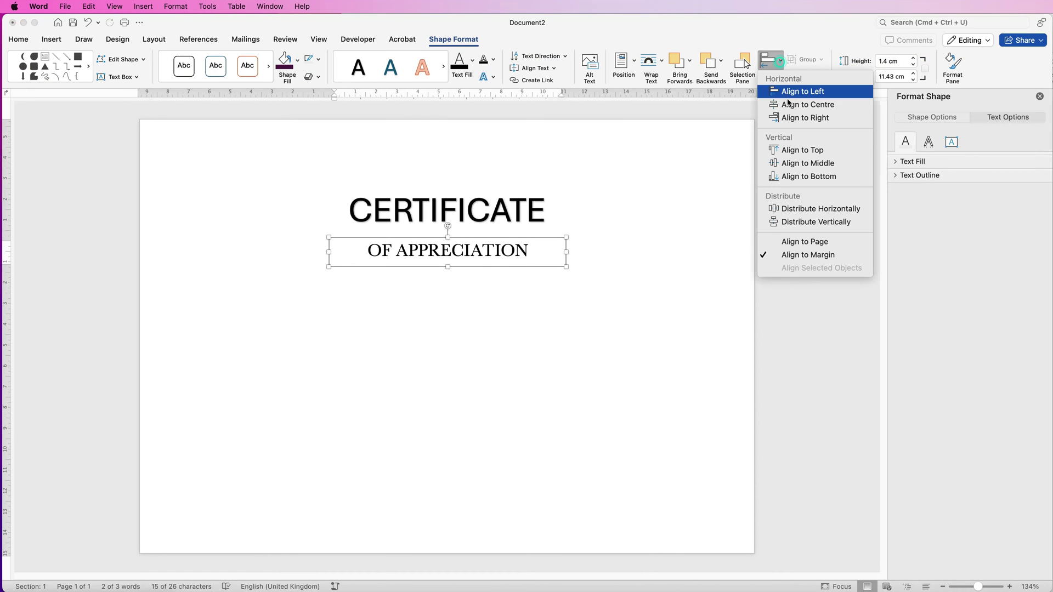
left_click(788, 106)
left_click(481, 252)
Duplicate the OF APPRECIATION box below, paste 'THIS CERTIFICATE IS PRESENTED TO', and resize to fit
left_click(480, 251)
left_click_drag(480, 251, 520, 287)
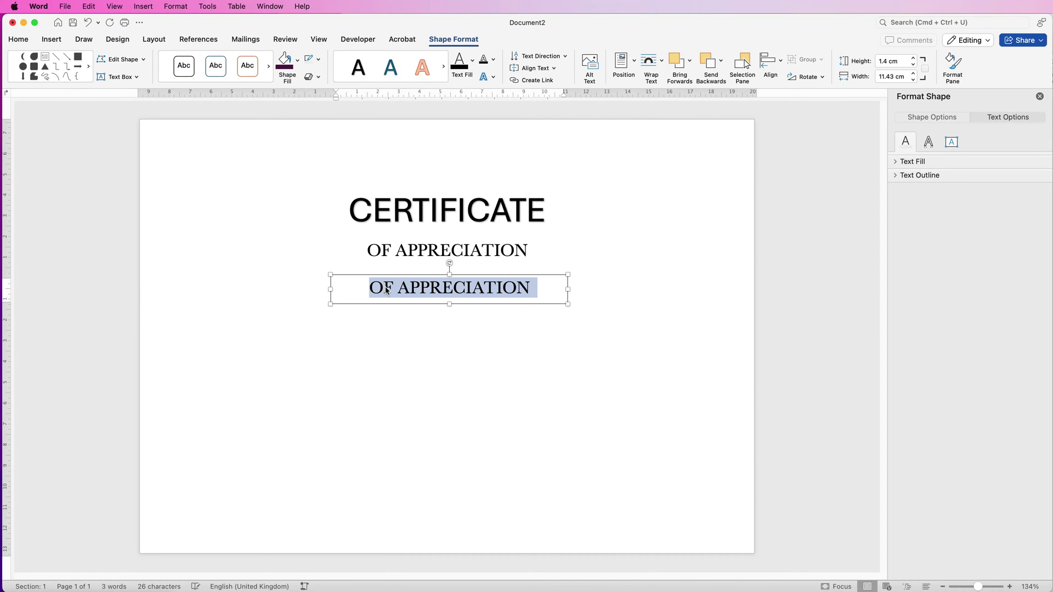
key("super+v")
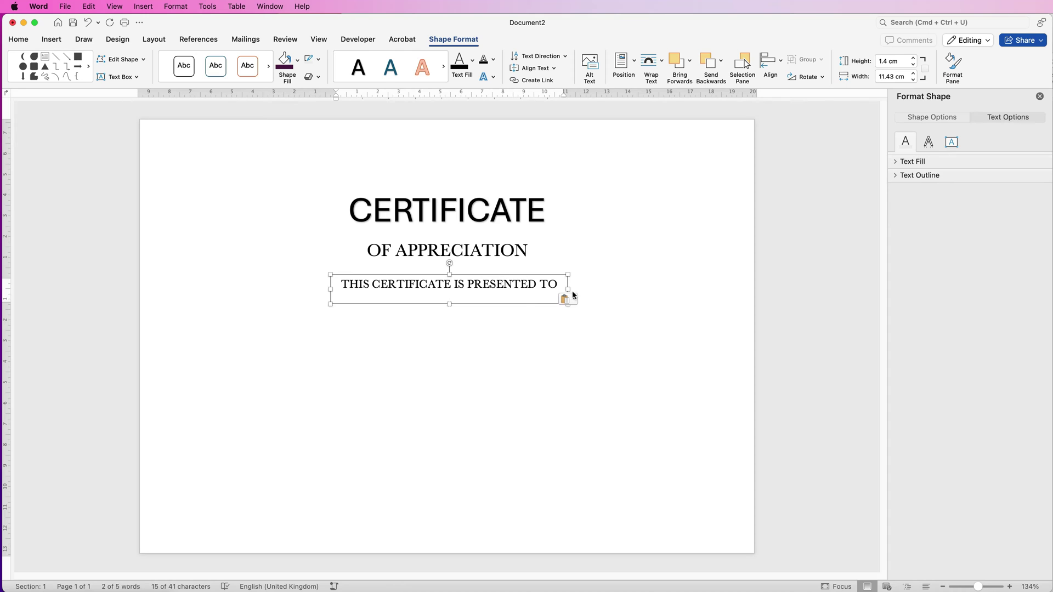
left_click_drag(568, 289, 587, 289)
left_click_drag(458, 304, 458, 297)
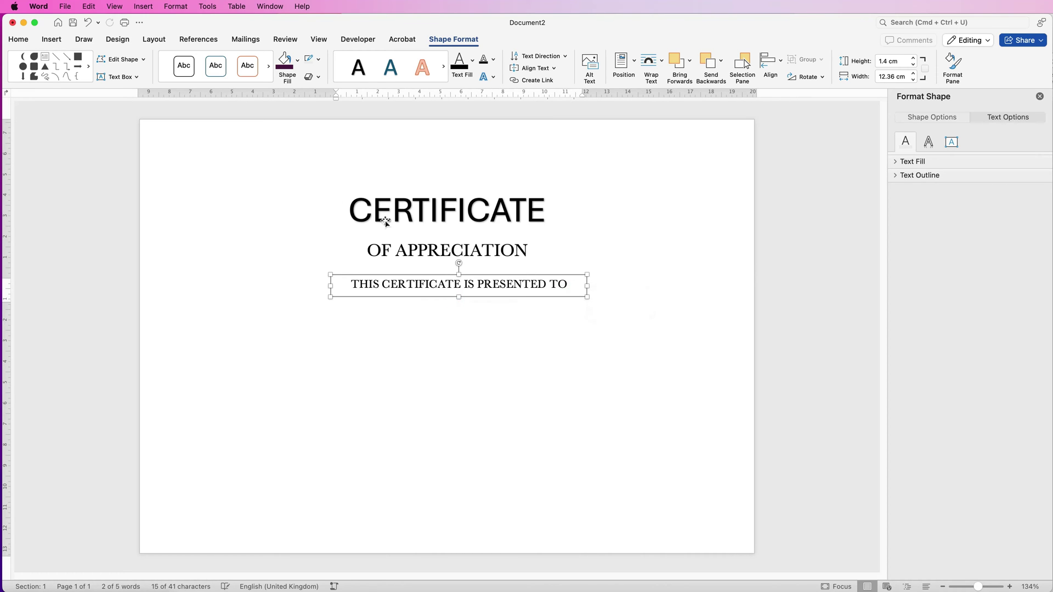
Align the presented-to text box to the horizontal centre of the page
left_click(19, 40)
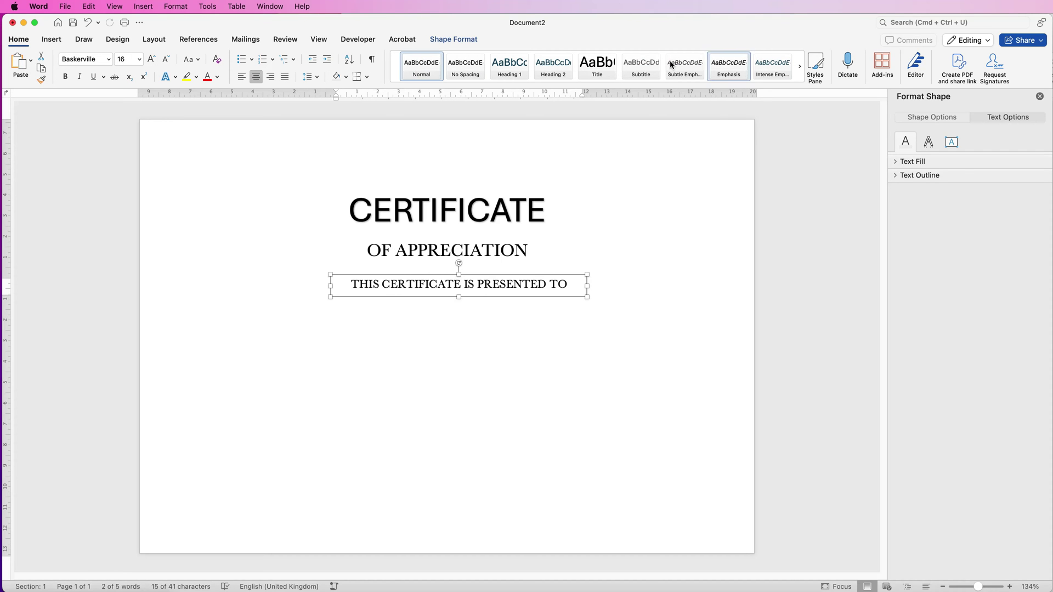
left_click(469, 41)
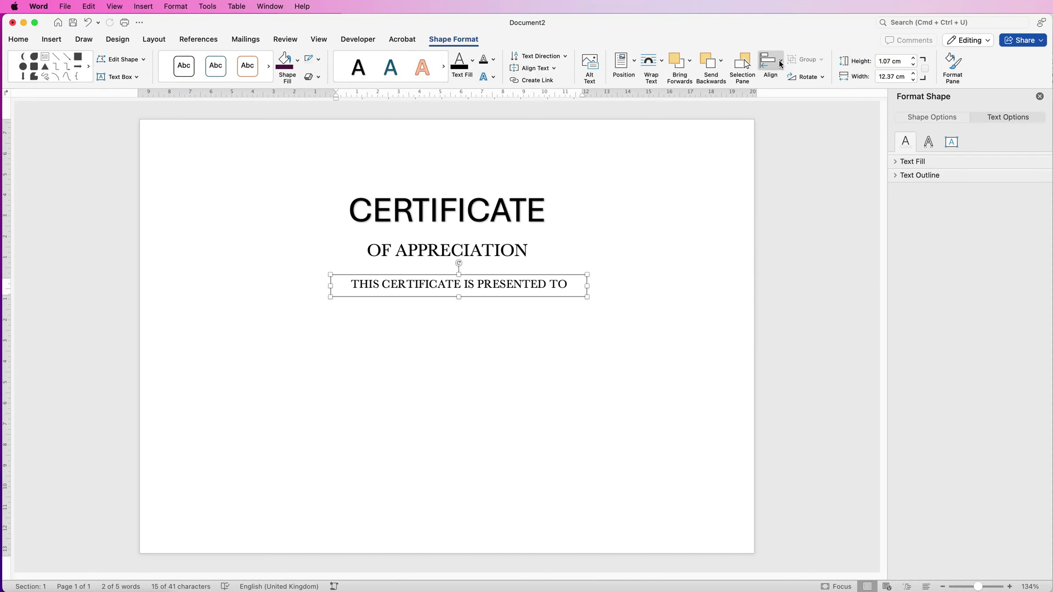
left_click(781, 63)
left_click(807, 104)
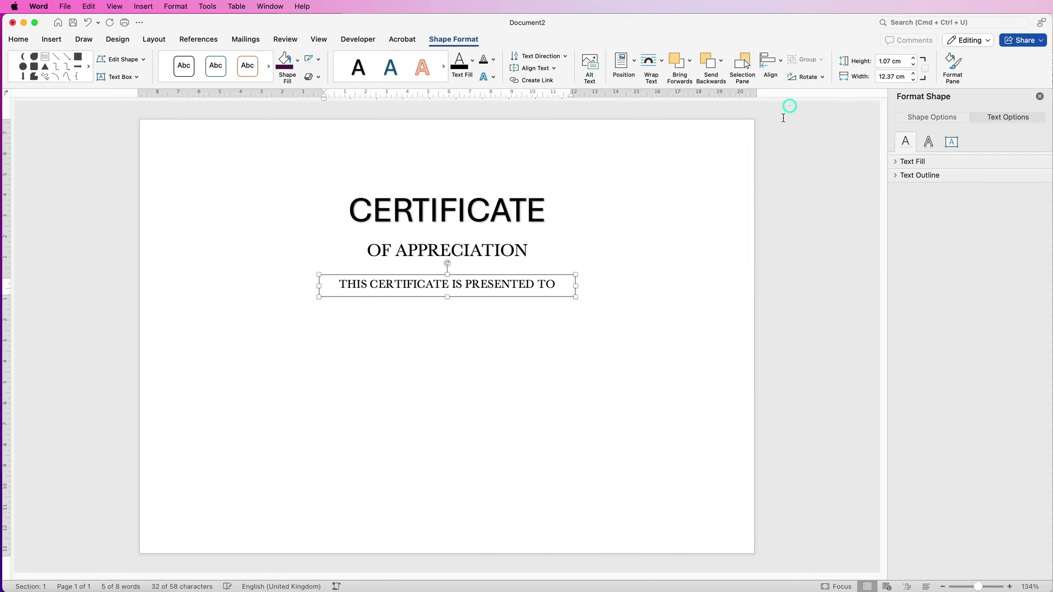
left_click(199, 196)
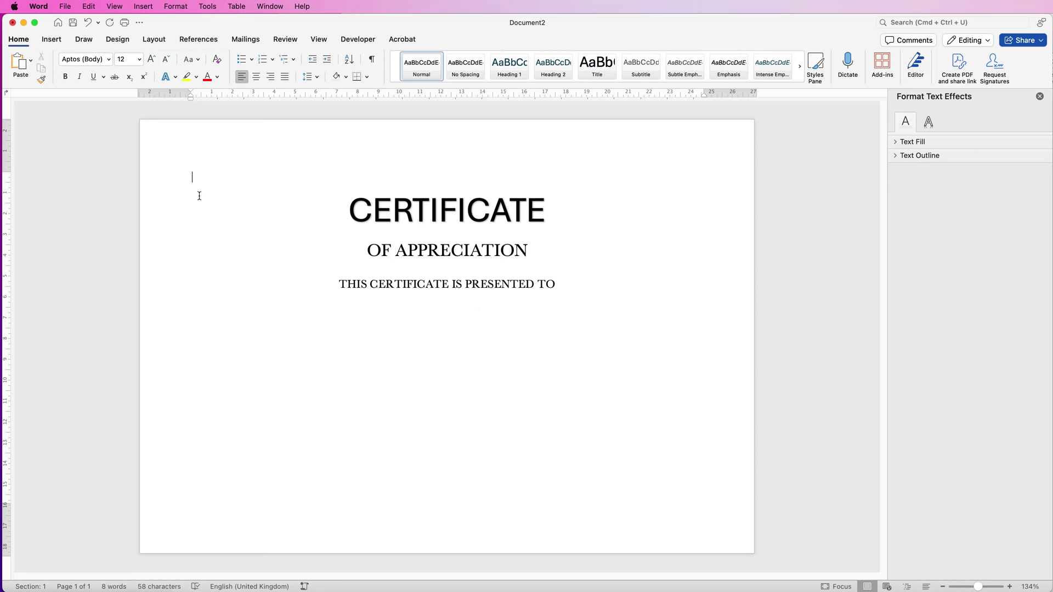
Draw a straight horizontal line below the presented-to text
left_click(53, 41)
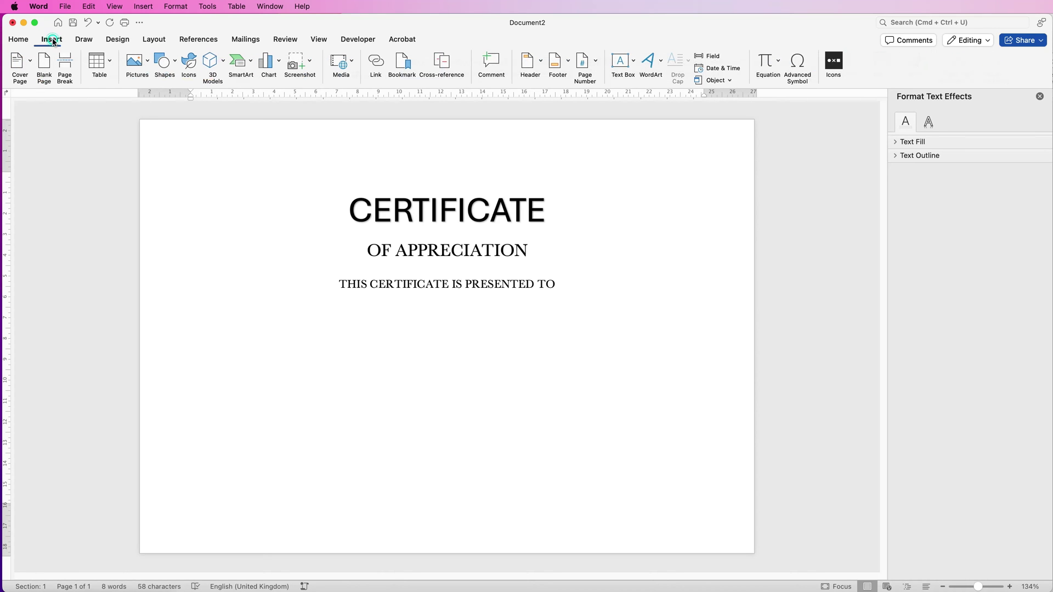
left_click(176, 65)
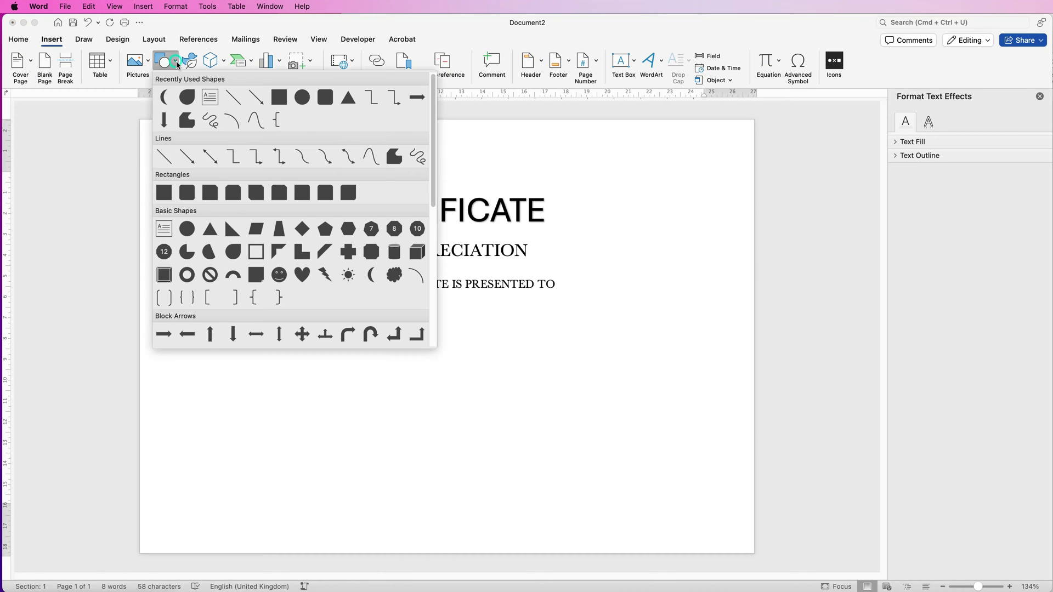
left_click(164, 158)
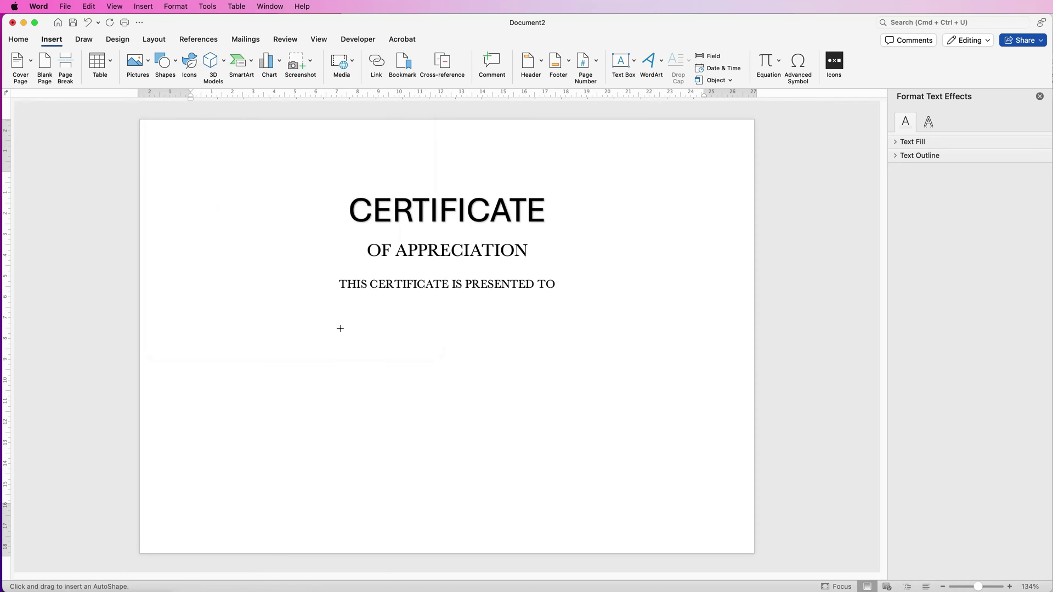
left_click_drag(341, 328, 571, 323)
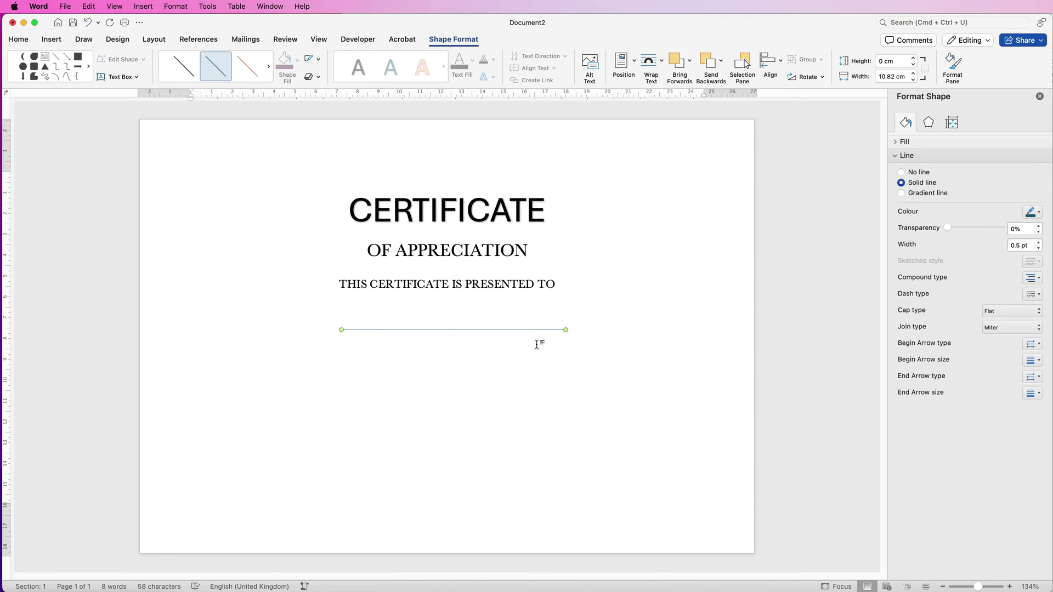
Give the line a plain black style, 1 pt width, and centre it horizontally
left_click(181, 70)
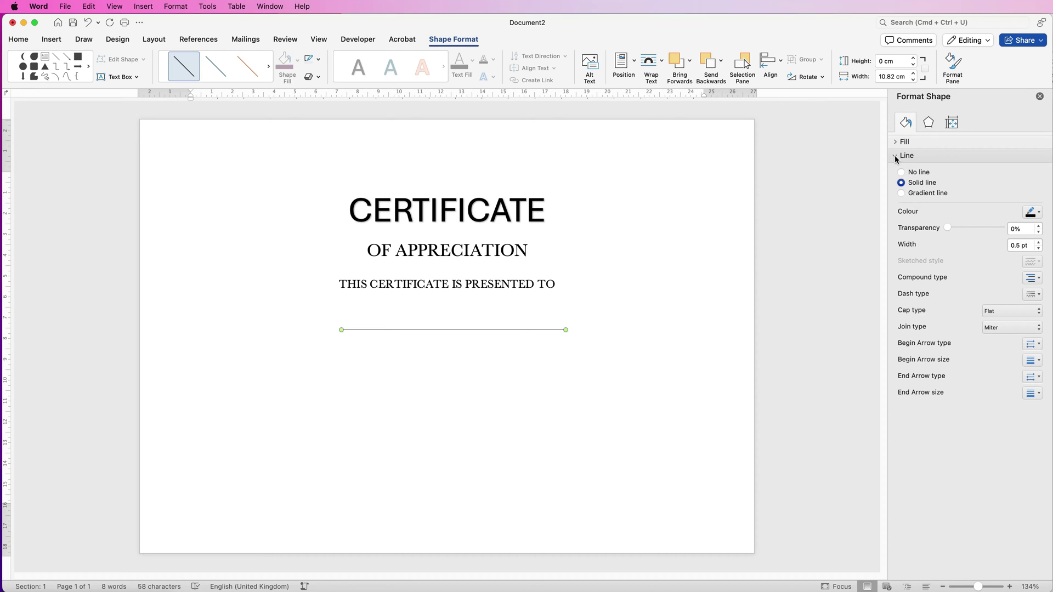
left_click(1038, 243)
left_click(1038, 243)
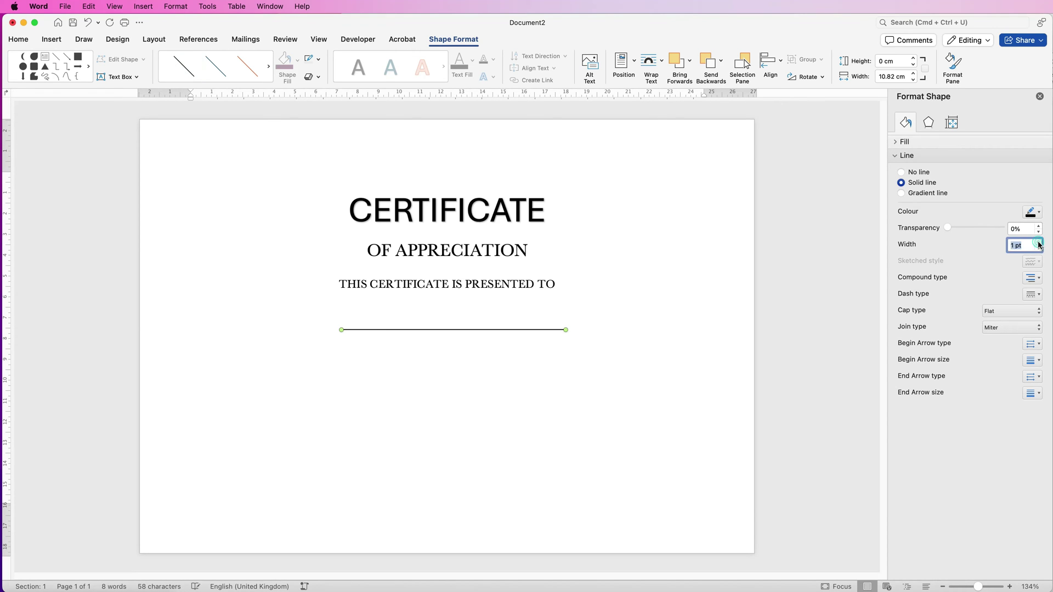
left_click(779, 64)
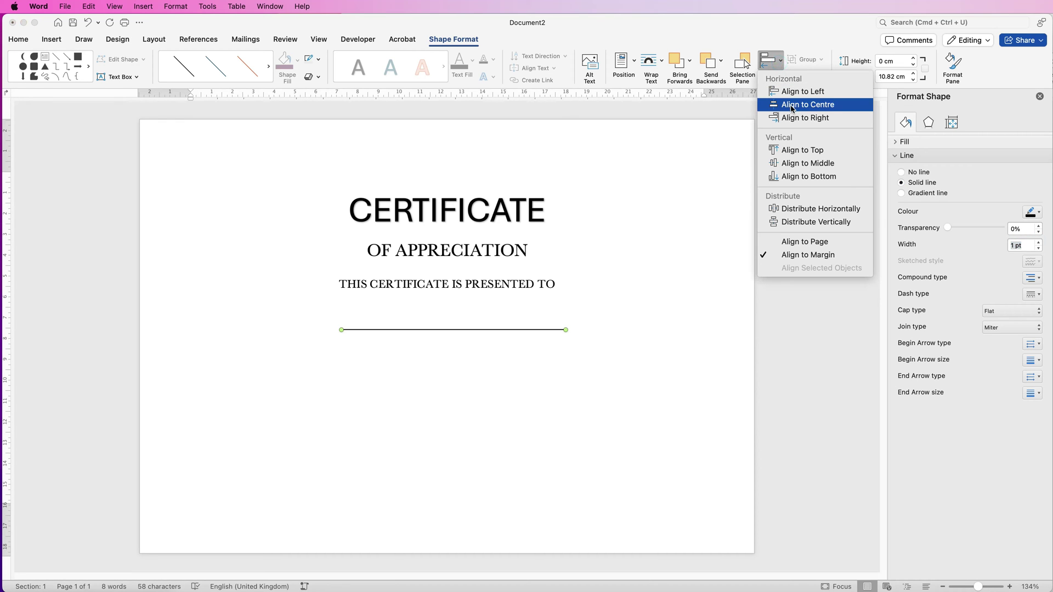
left_click(792, 105)
left_click(630, 299)
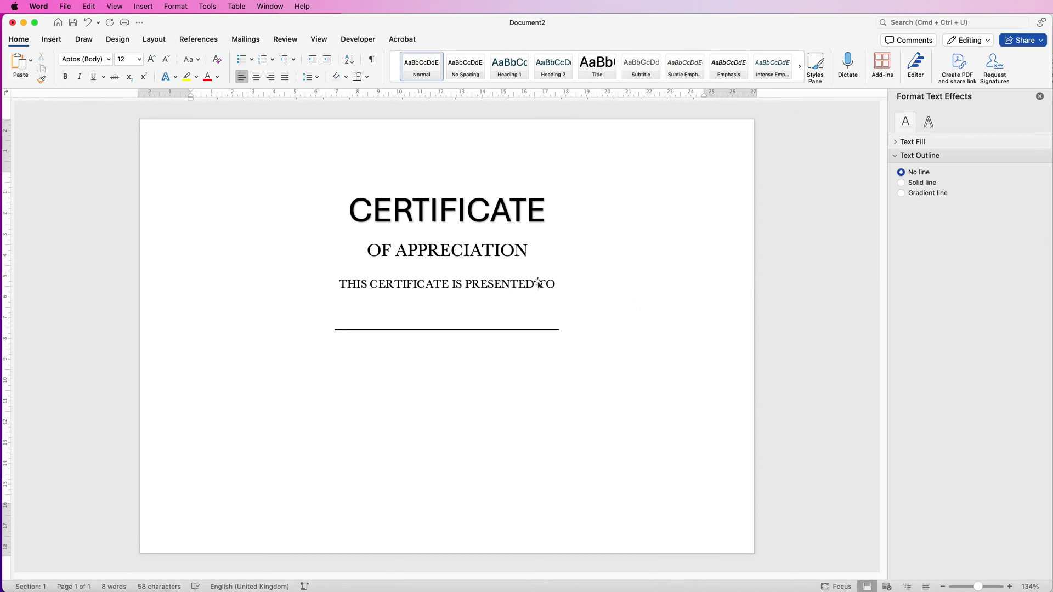
Nudge the OF APPRECIATION box up one step toward the title
left_click(471, 252)
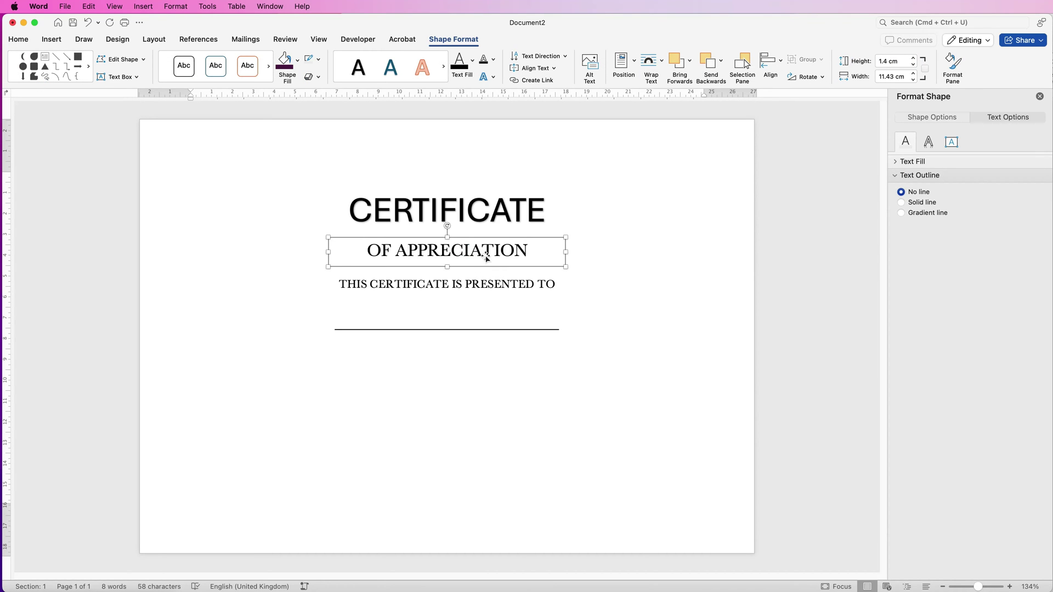
key("Up")
key("Up")
left_click(627, 248)
Nudge the presented-to box up, then duplicate it below the name line
left_click(520, 288)
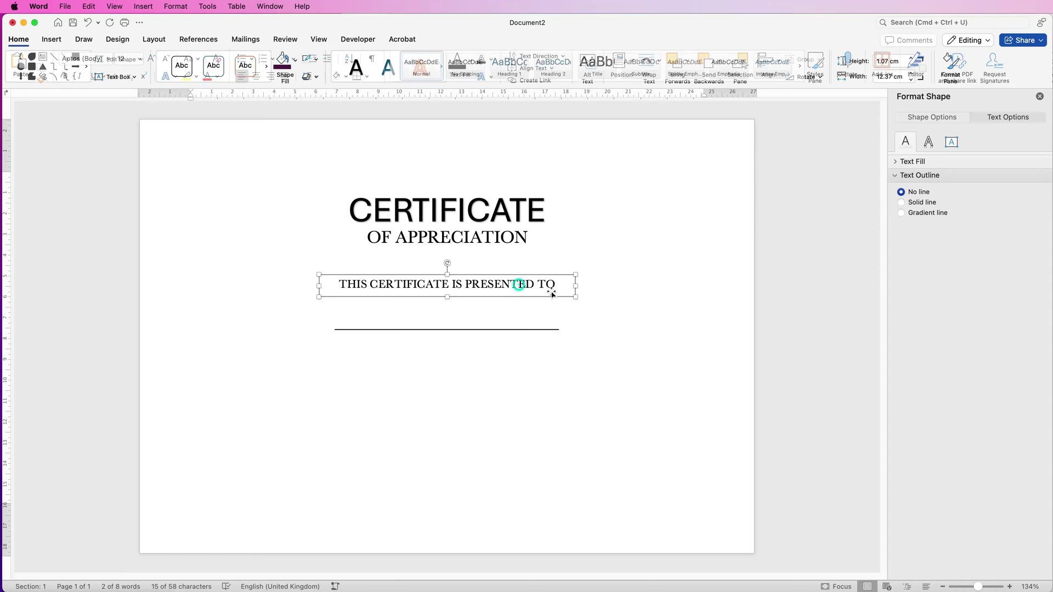
key("Up")
key("Up")
left_click(564, 310)
left_click(470, 276)
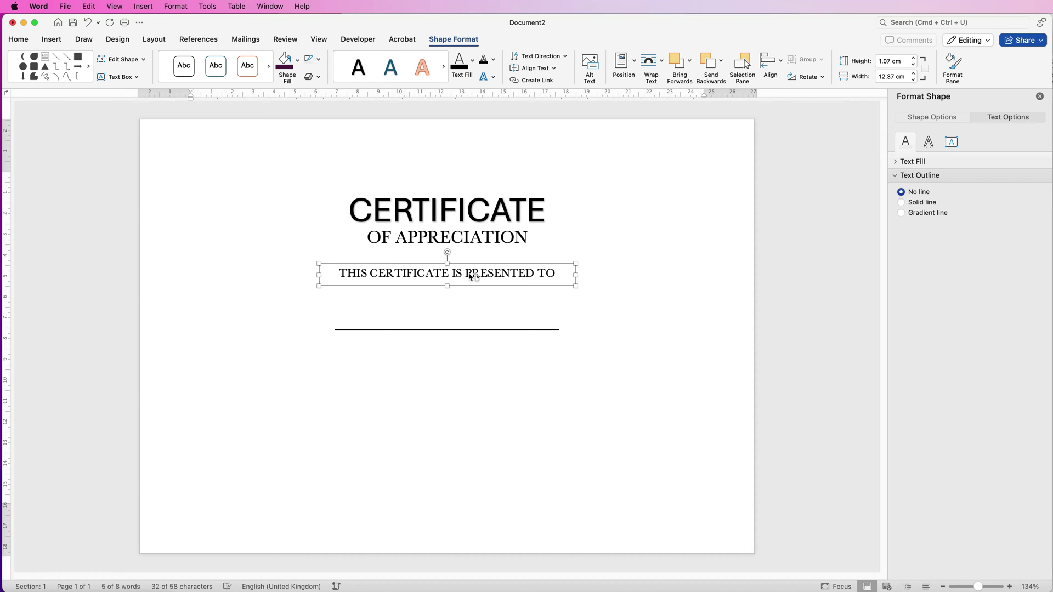
left_click_drag(471, 276, 476, 354)
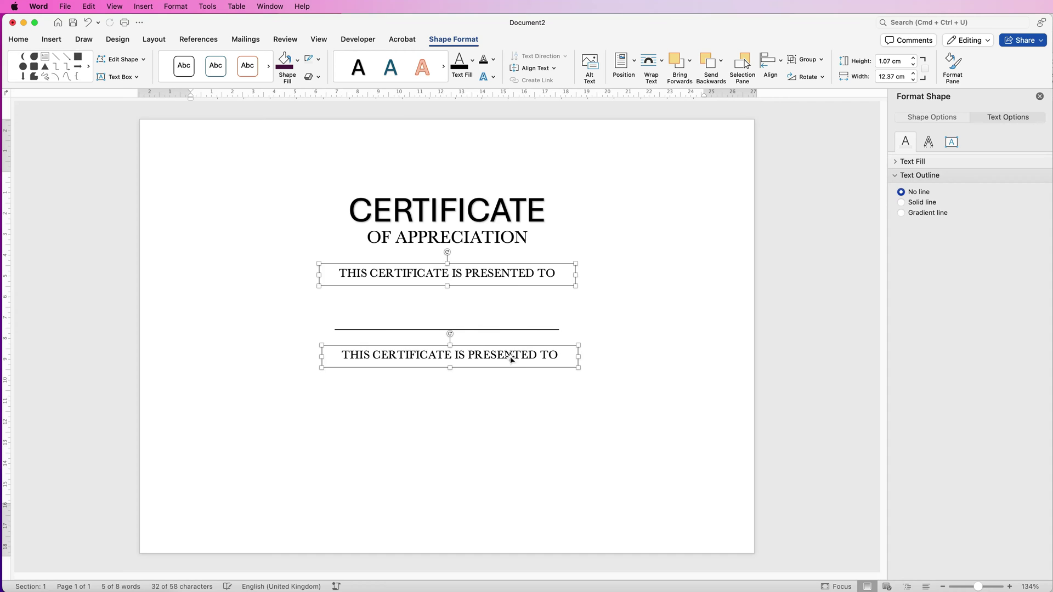
Replace the copied box's text with the recognition paragraph at 11 pt, centred horizontally
left_click_drag(561, 354, 342, 356)
type("In recognition of your outstanding dedication, commitment, and contribution to. Your efforts have made a significant impact, and we greatly value your hard work and passion.")
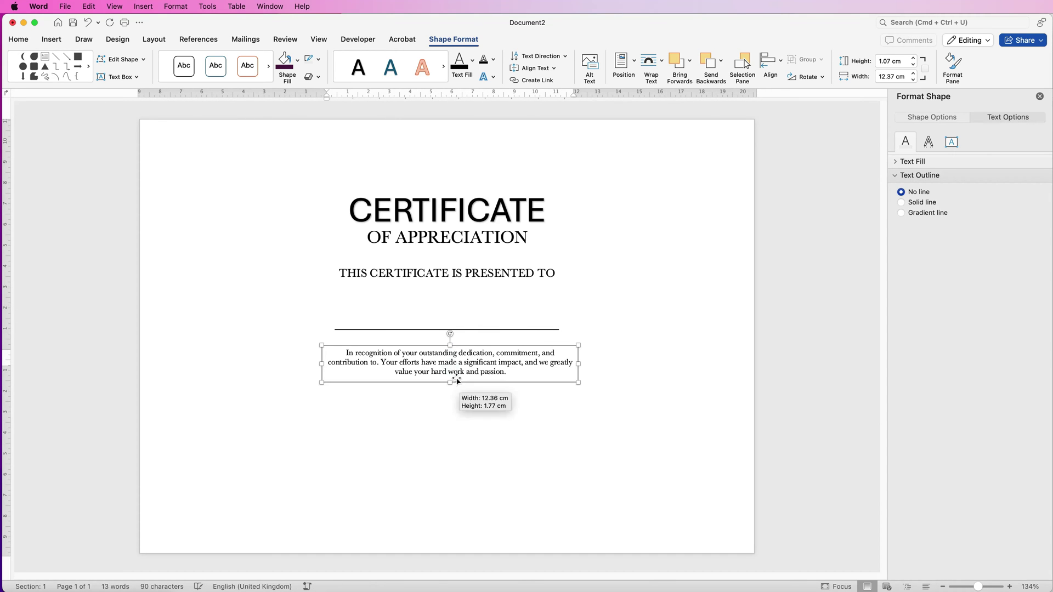
left_click(18, 39)
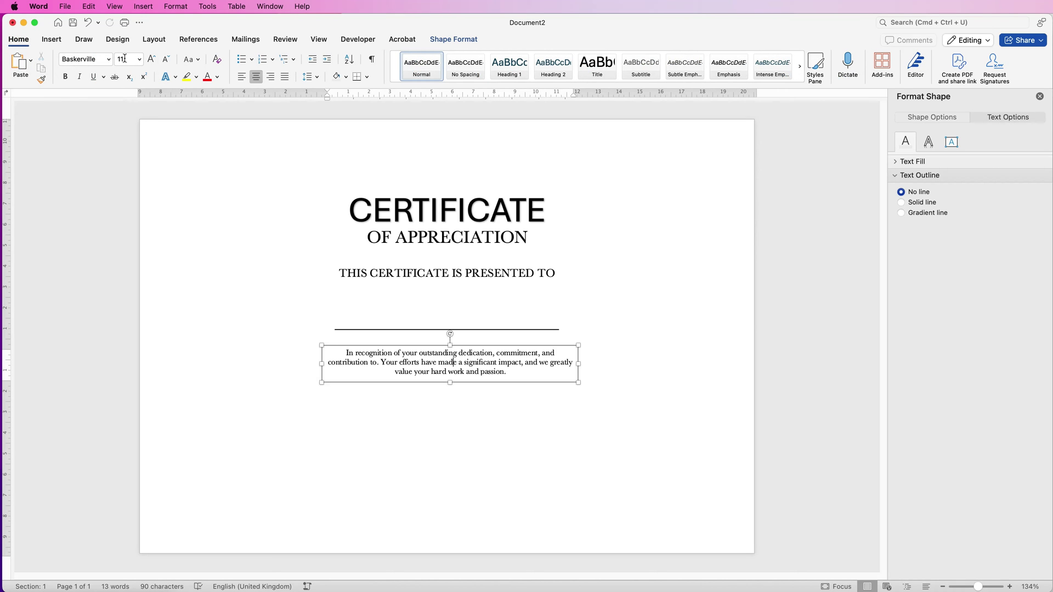
left_click(453, 39)
left_click(780, 64)
left_click(811, 104)
left_click(276, 442)
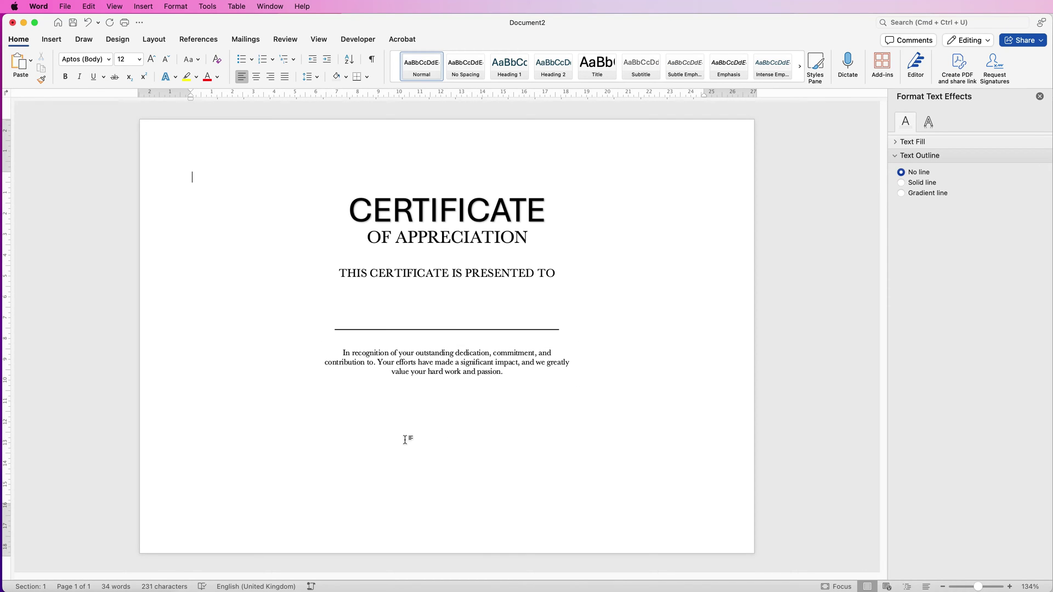
Paste a copy of the name line at the lower left and shorten it to about 5.66 cm
left_click(435, 330)
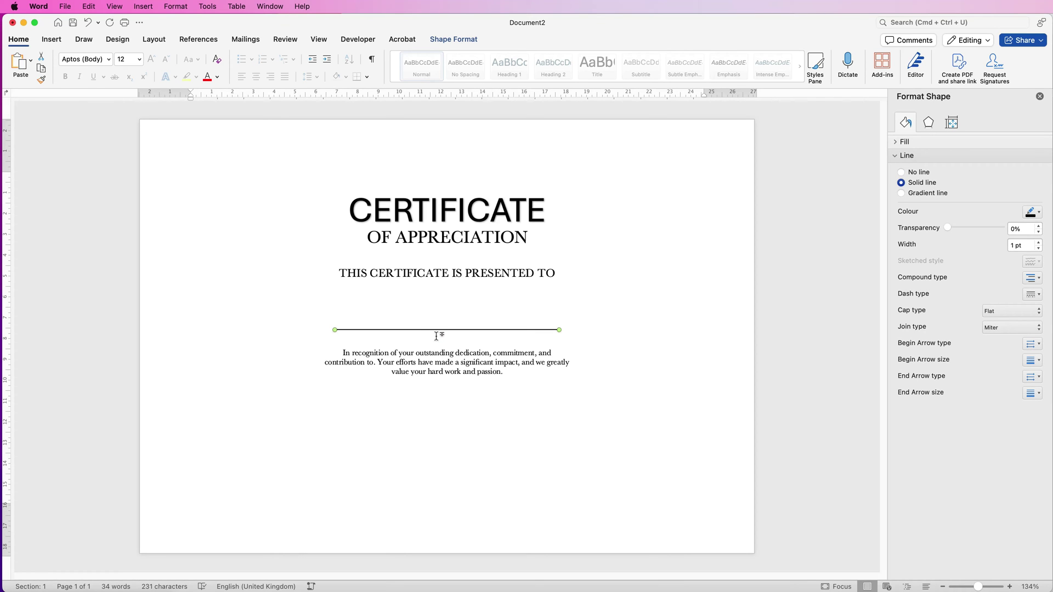
left_click(399, 440)
key("super+v")
left_click(283, 173)
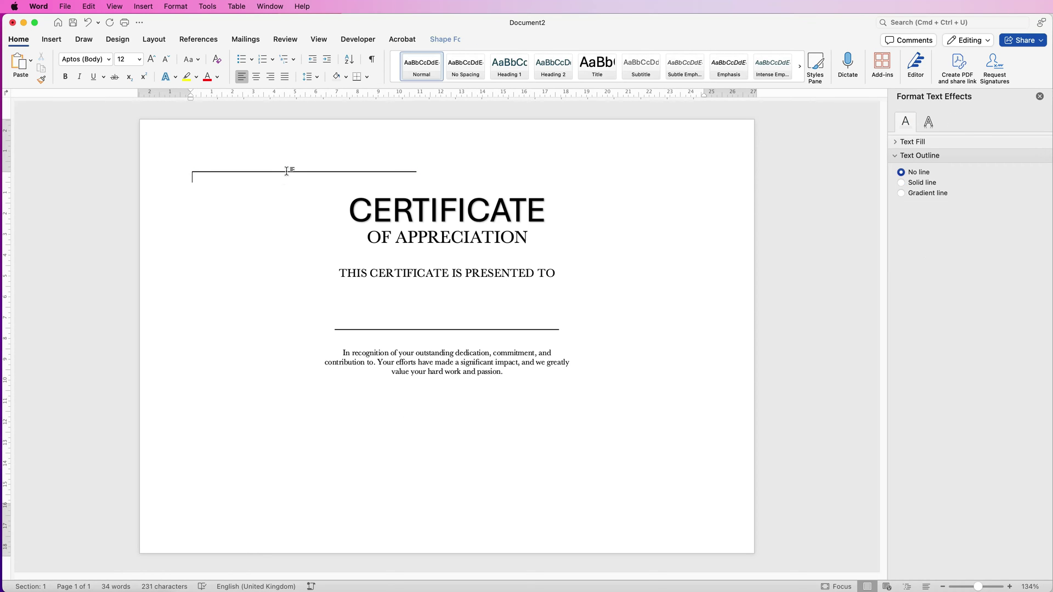
left_click_drag(301, 174, 335, 460)
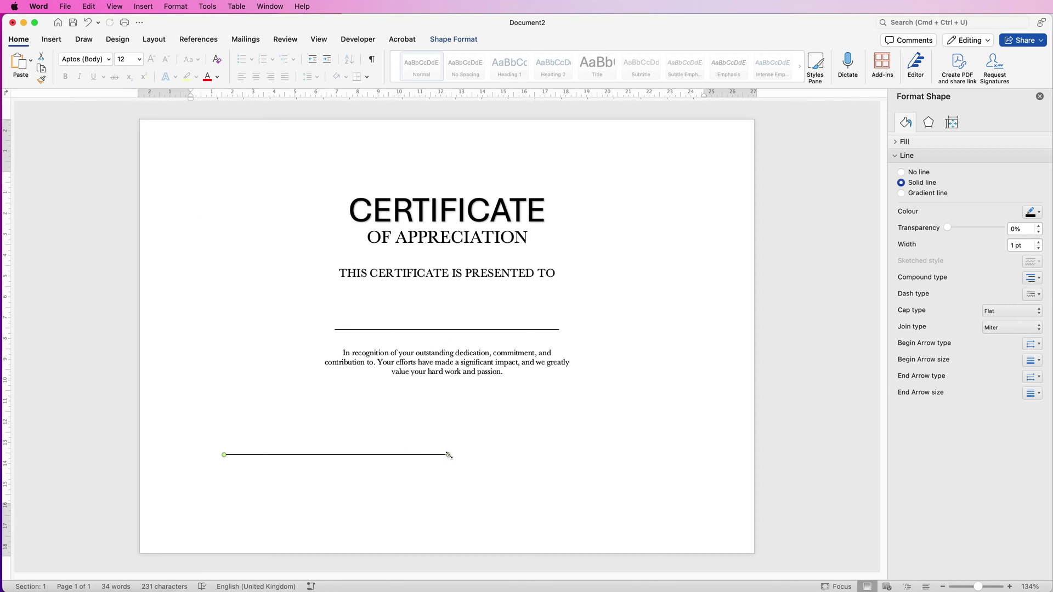
left_click_drag(449, 454, 356, 454)
left_click(419, 363)
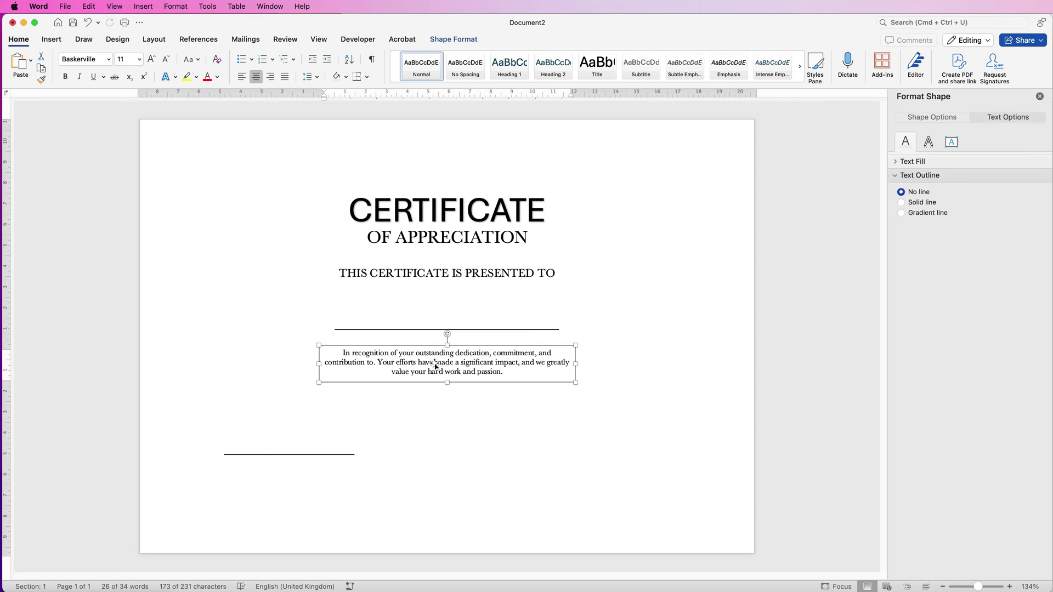
Duplicate the paragraph box under the short line, change its text to 'Signature', and shrink it
left_click_drag(437, 363, 218, 477)
left_click(384, 496)
type("Signature")
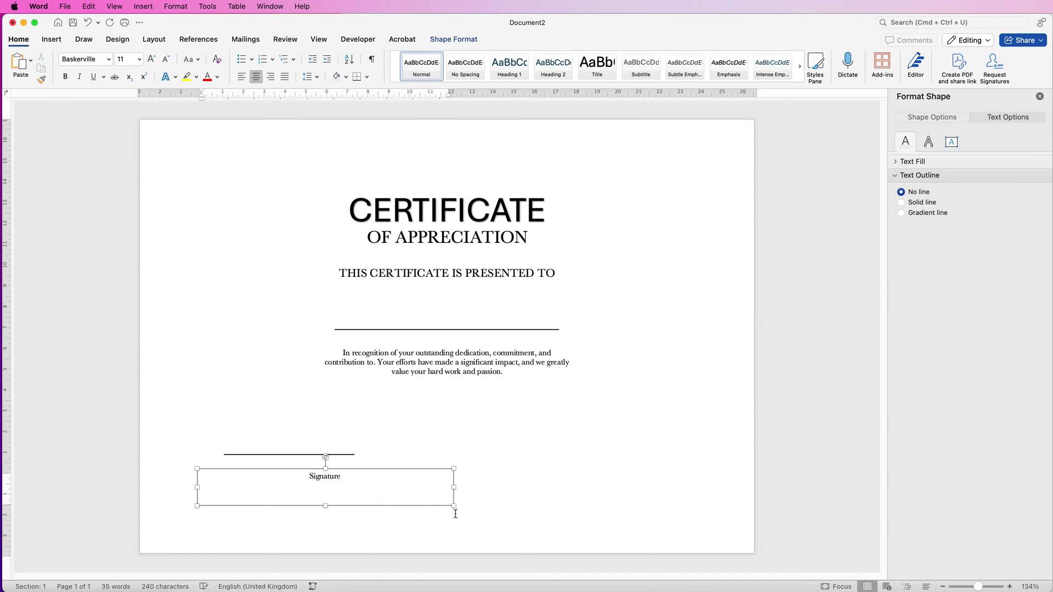
mouse_move(454, 506)
left_mouse_down()
mouse_move(249, 487)
mouse_move(282, 472)
left_mouse_up()
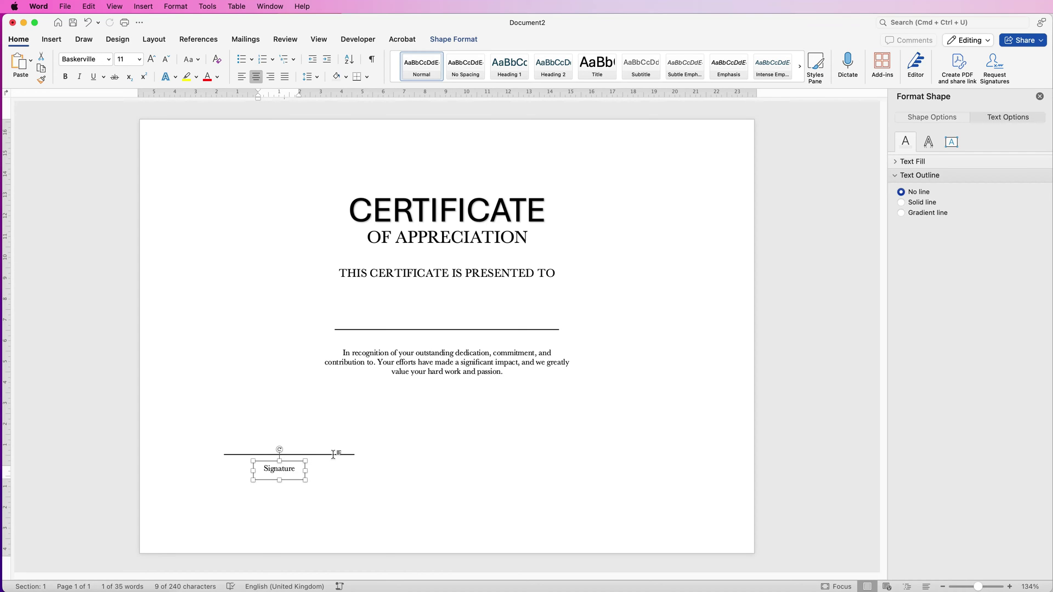
left_click(333, 454)
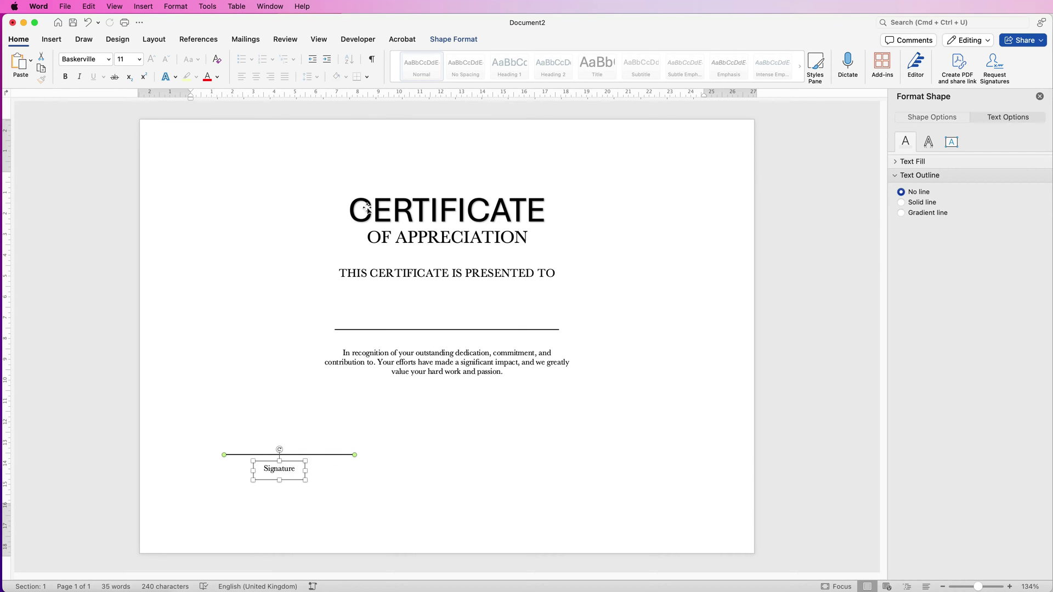
Align the Signature label to centre on its line and group both into one 6.3 × 1.22 cm object
left_click(455, 40)
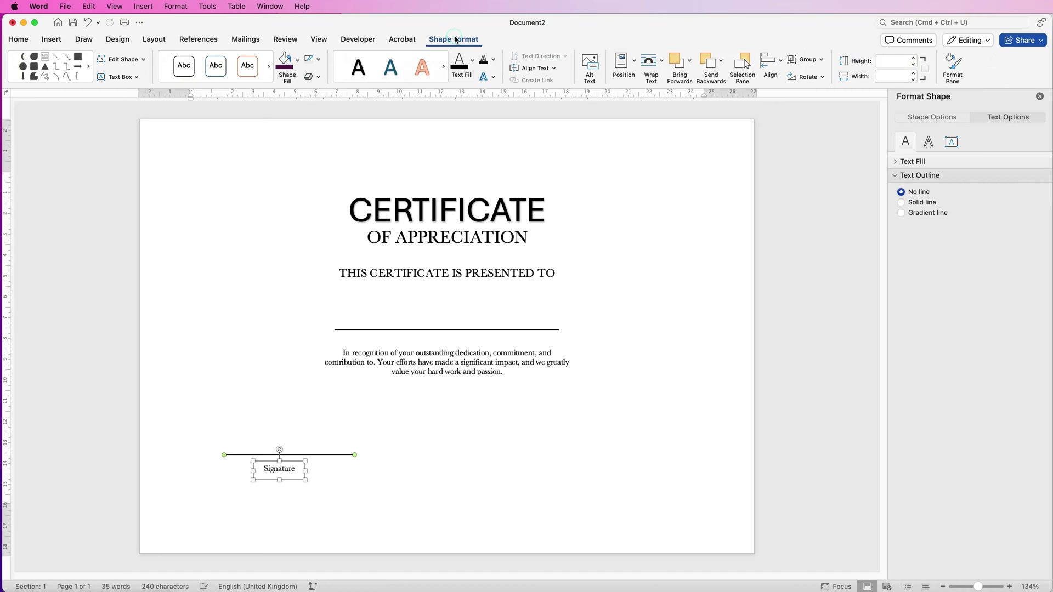
left_click(781, 64)
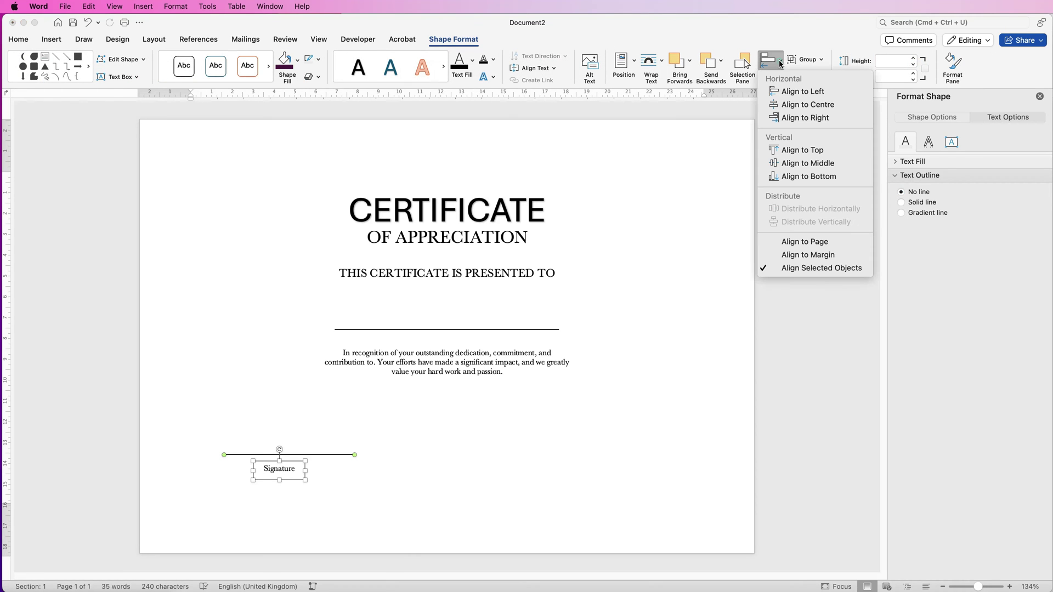
left_click(788, 104)
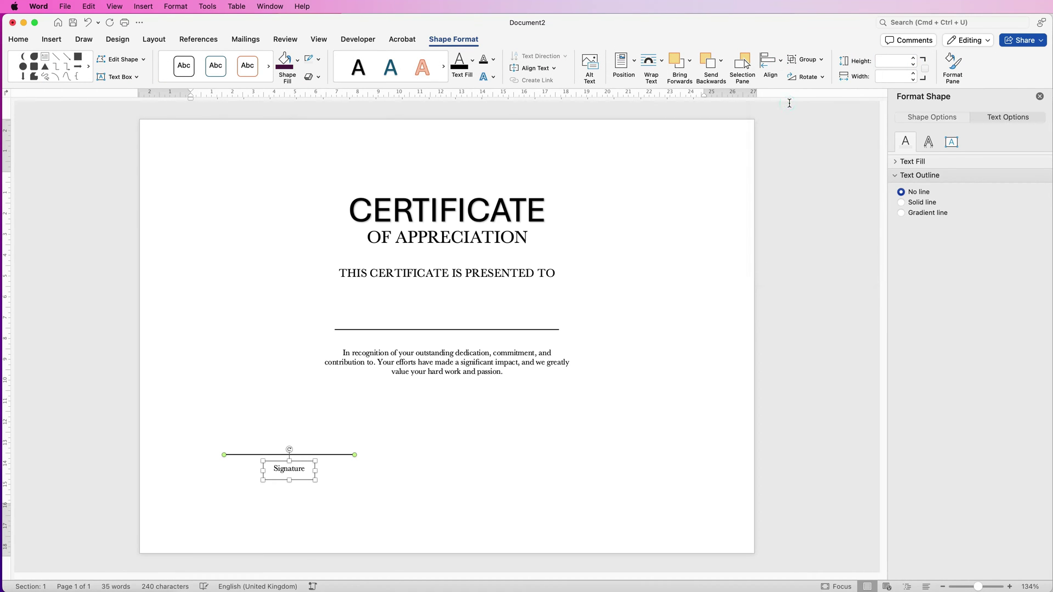
left_click(780, 65)
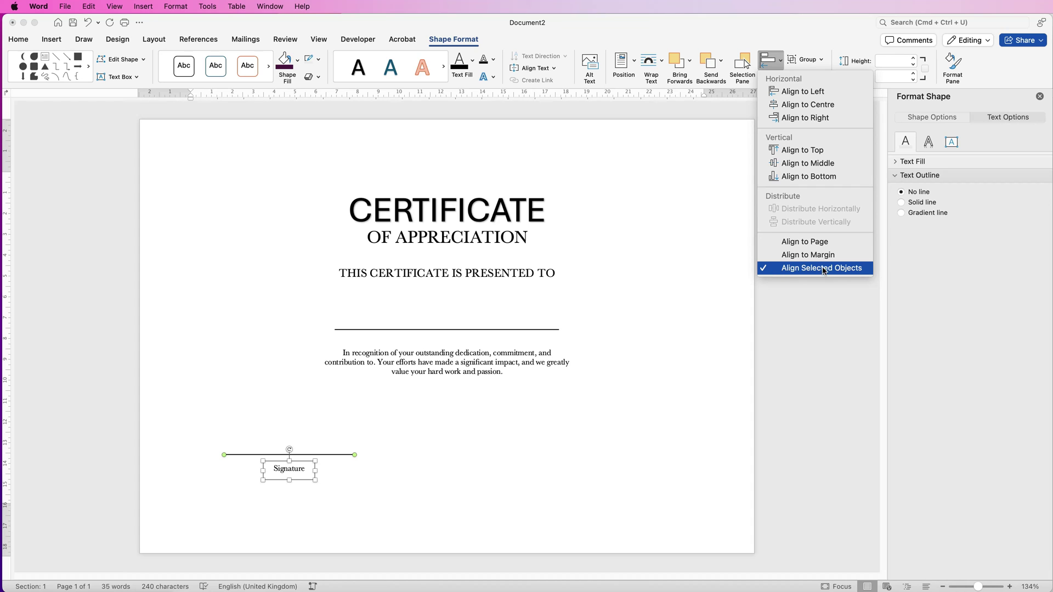
left_click(363, 524)
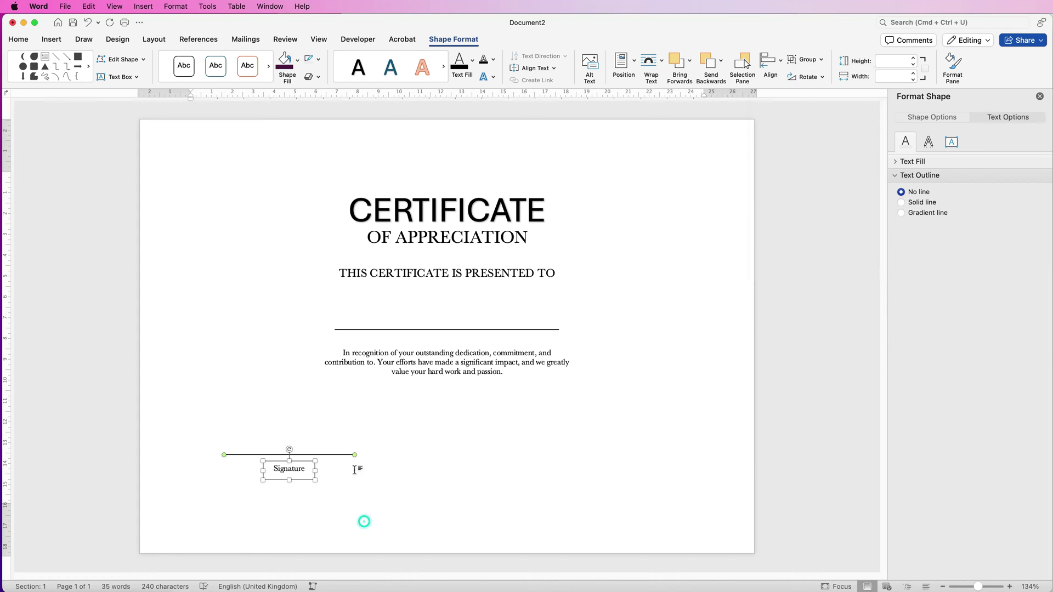
left_click(822, 60)
left_click(819, 75)
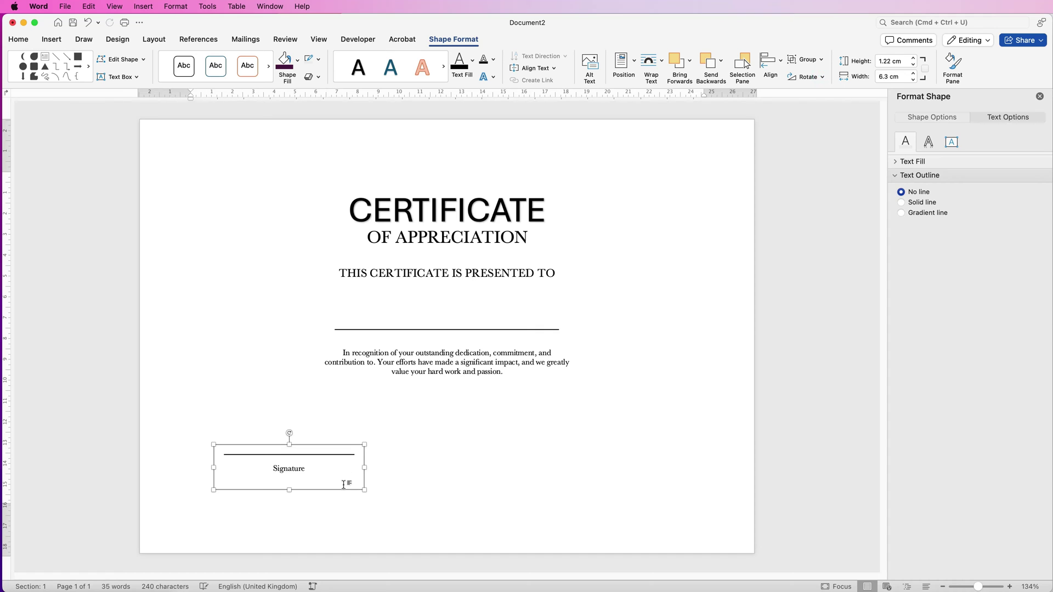
Move the copied signature block to the right and change its label from Signature to Date
mouse_move(295, 463)
left_mouse_down()
mouse_move(346, 483)
mouse_move(282, 453)
mouse_move(386, 475)
mouse_move(455, 449)
left_mouse_up()
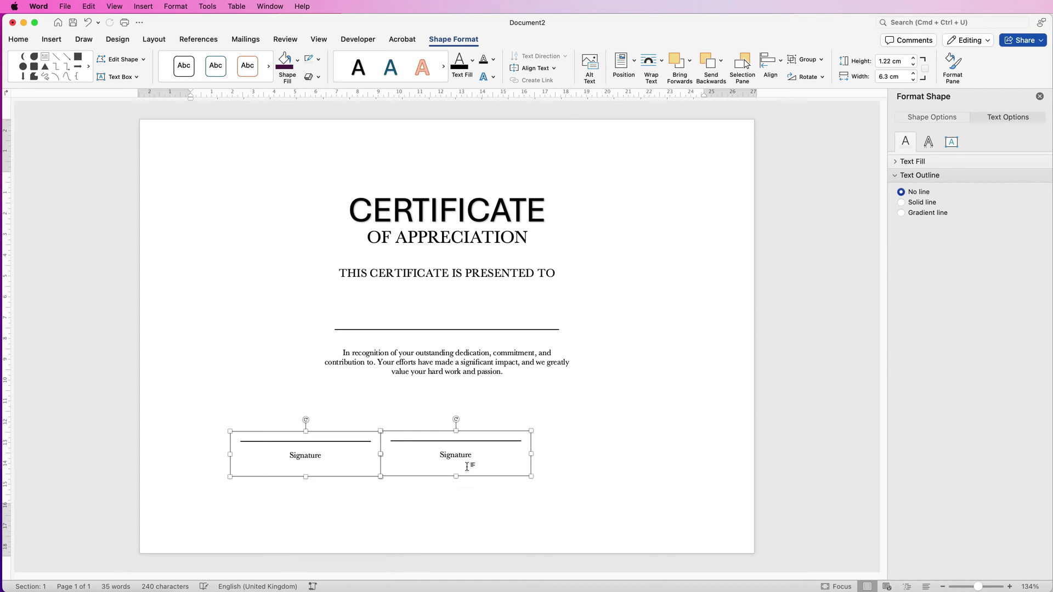
left_click(465, 456)
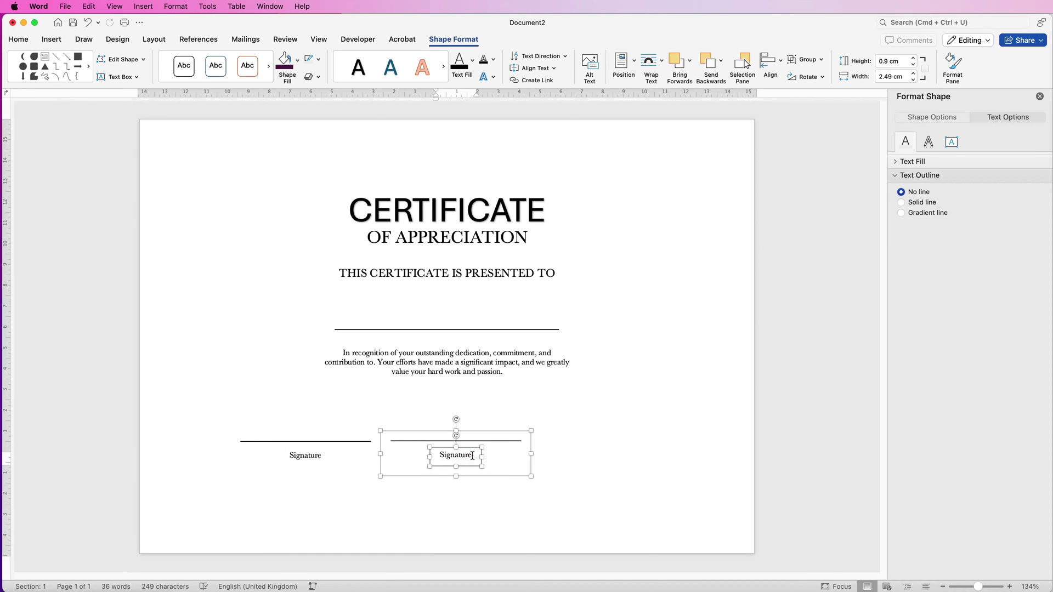
mouse_move(471, 456)
left_mouse_down()
mouse_move(440, 457)
mouse_move(437, 470)
left_mouse_up()
type("Date")
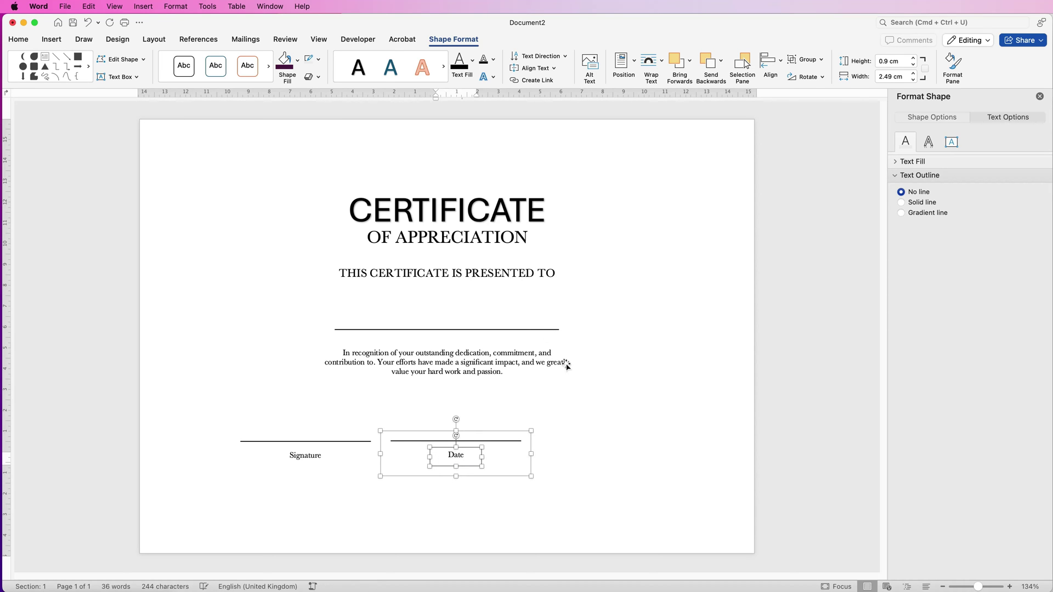
left_click(491, 441)
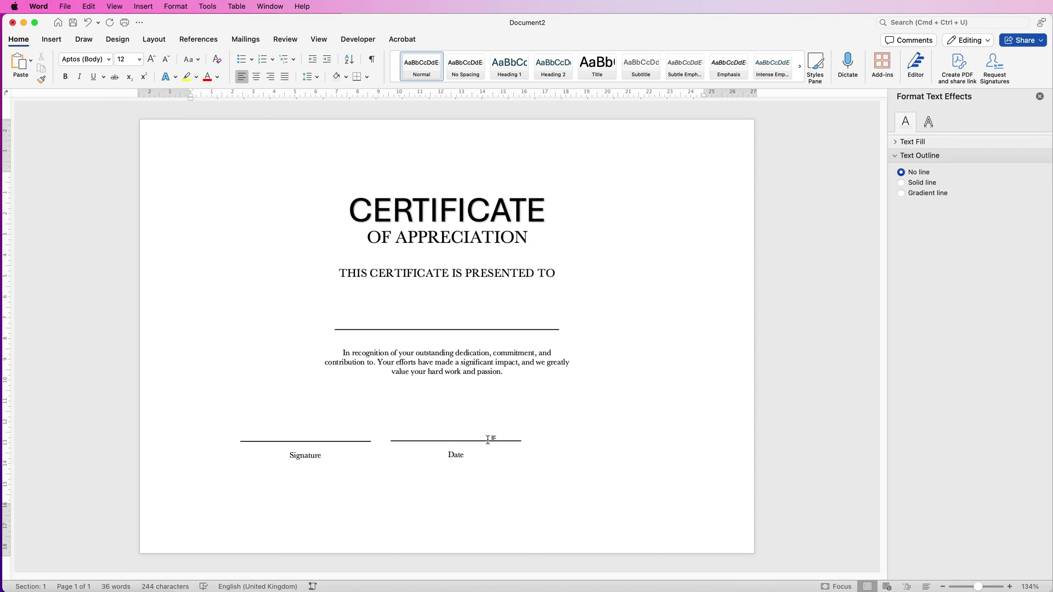
key("super+a")
left_click(493, 465)
left_click(52, 39)
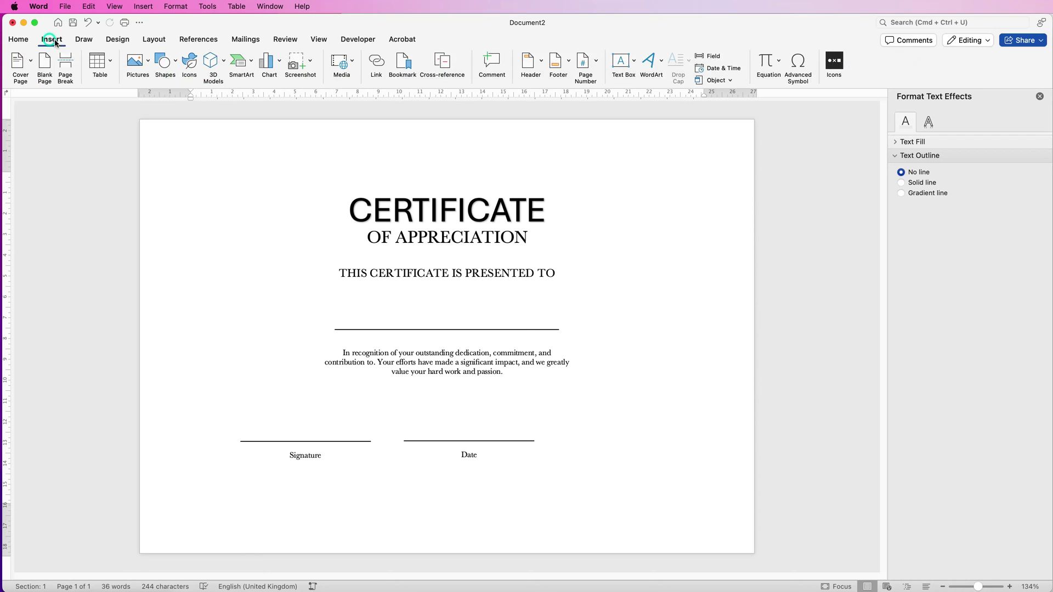
Draw a large Moon shape over the page's right side and thicken its crescent curve
left_click(177, 64)
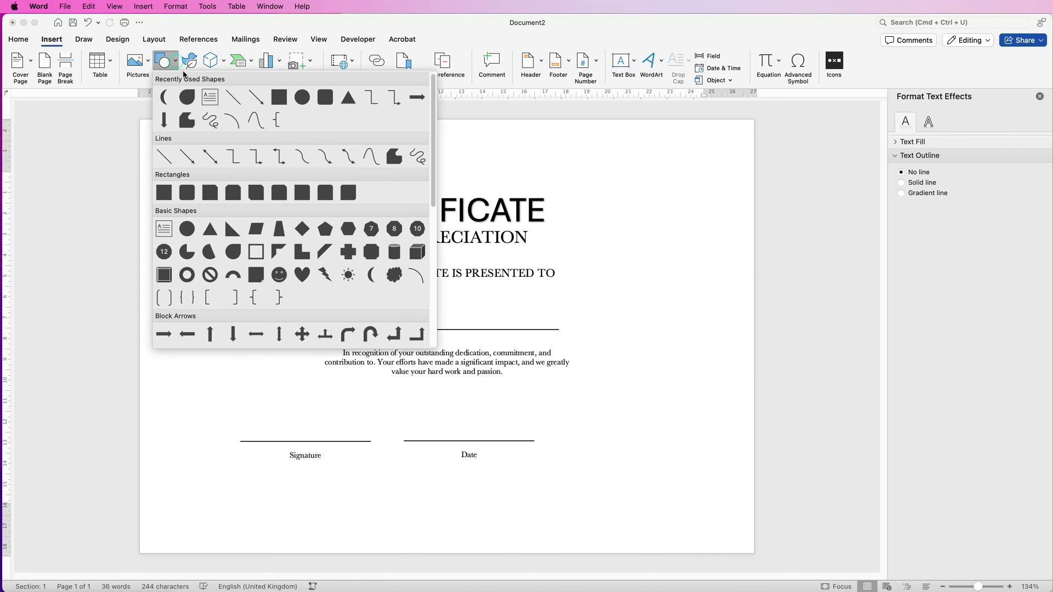
left_click(371, 275)
mouse_move(483, 508)
left_mouse_down()
mouse_move(753, 329)
mouse_move(710, 143)
mouse_move(726, 94)
mouse_move(692, 94)
left_mouse_up()
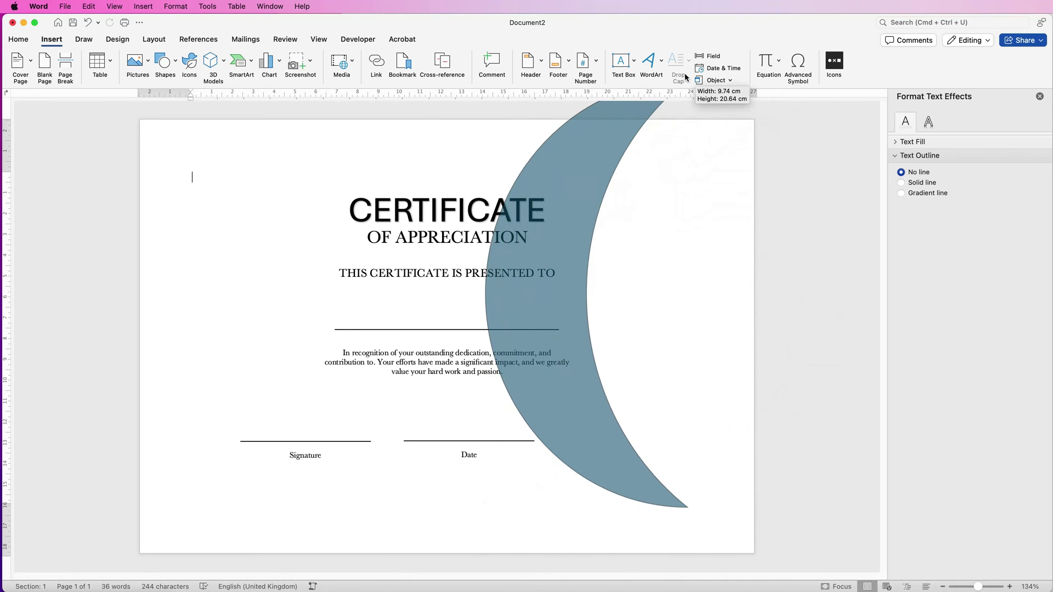
left_click_drag(548, 384, 613, 564)
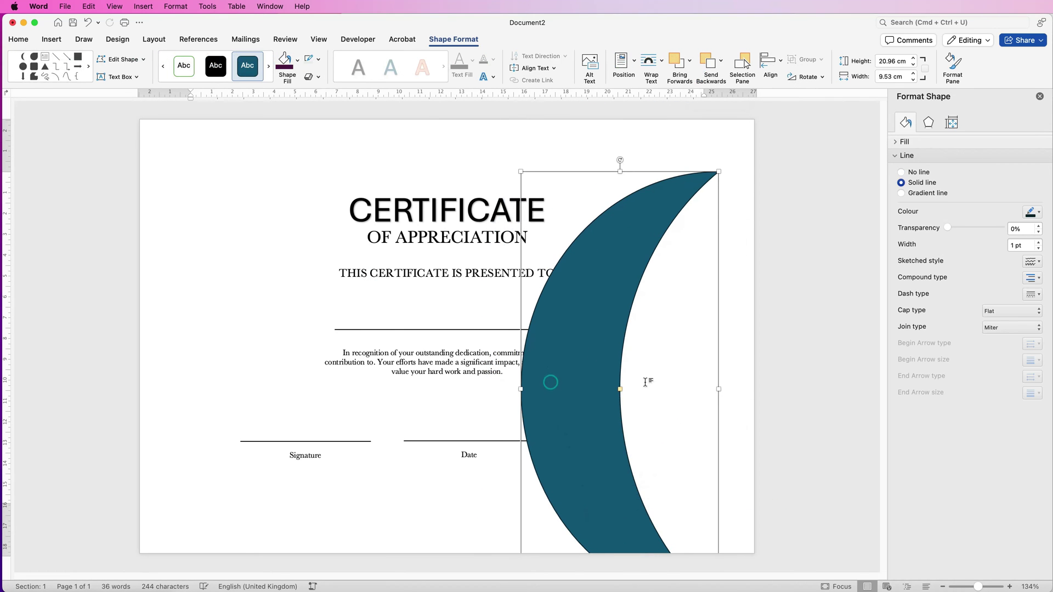
mouse_move(620, 390)
left_mouse_down()
mouse_move(725, 384)
mouse_move(580, 394)
mouse_move(657, 391)
mouse_move(622, 392)
mouse_move(626, 406)
left_mouse_up()
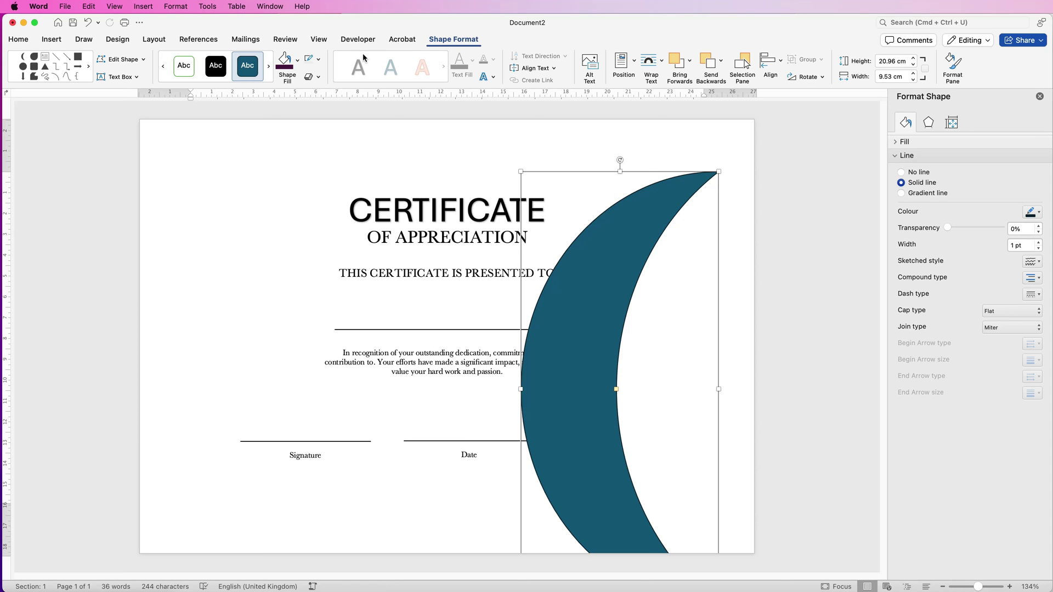
left_click(318, 61)
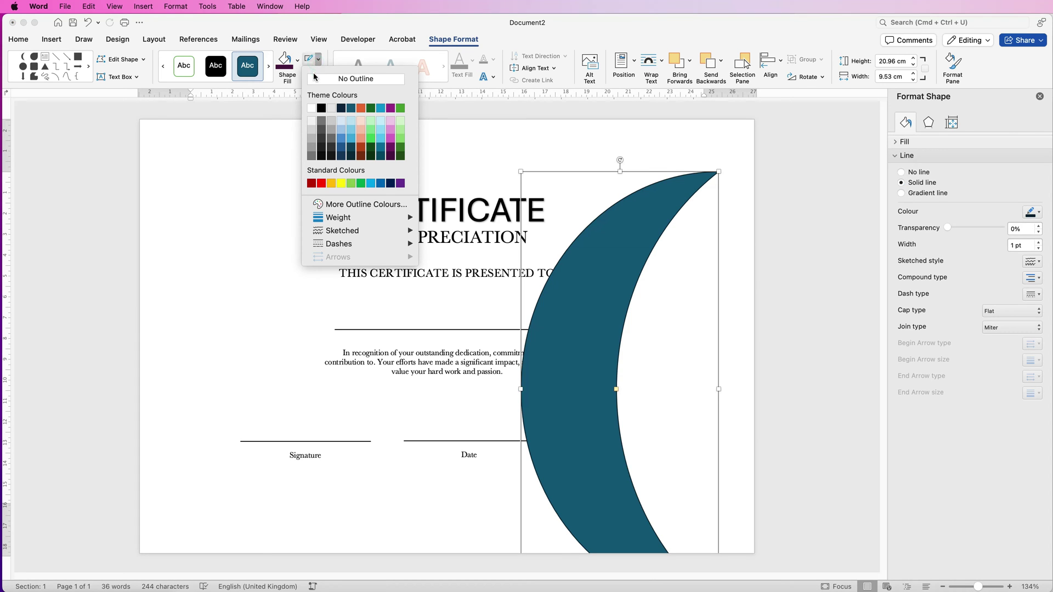
Remove the crescent's outline, then rotate, enlarge and position it along the lower-right edge
left_click(320, 81)
left_click_drag(594, 271, 607, 220)
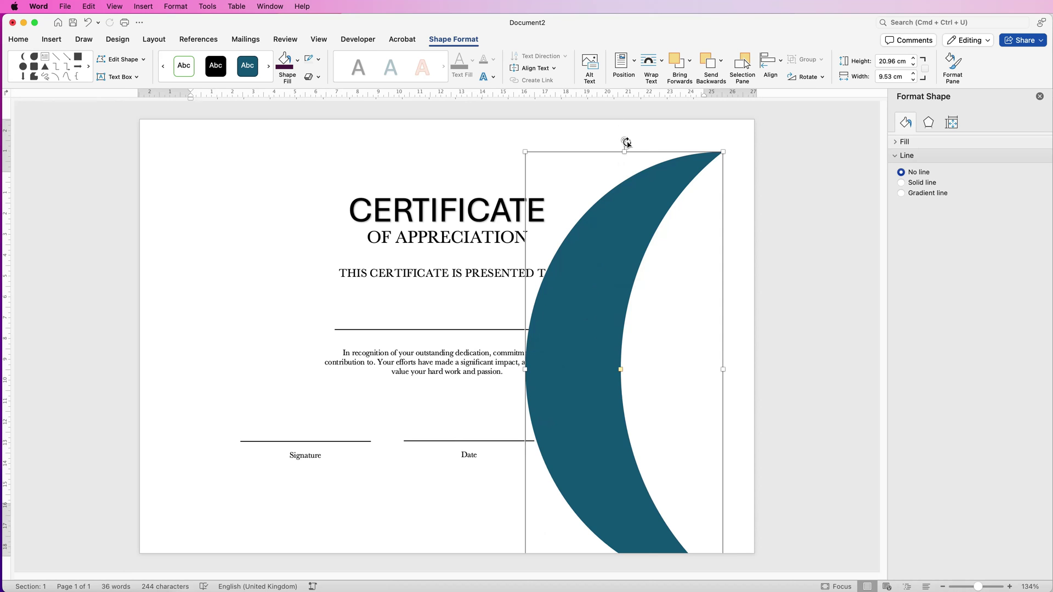
left_click_drag(625, 139, 513, 481)
left_click_drag(463, 520, 462, 515)
left_click_drag(650, 456, 630, 479)
left_click_drag(550, 507, 488, 540)
left_click_drag(630, 442, 658, 510)
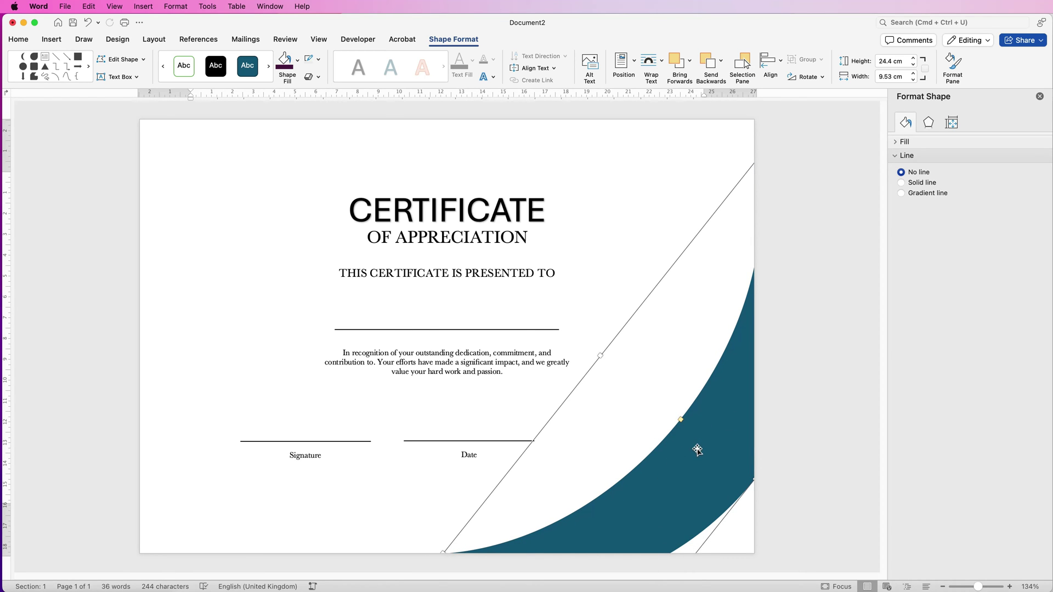
Duplicate the crescent up and to the left, and select the copy
left_click_drag(707, 457, 576, 421)
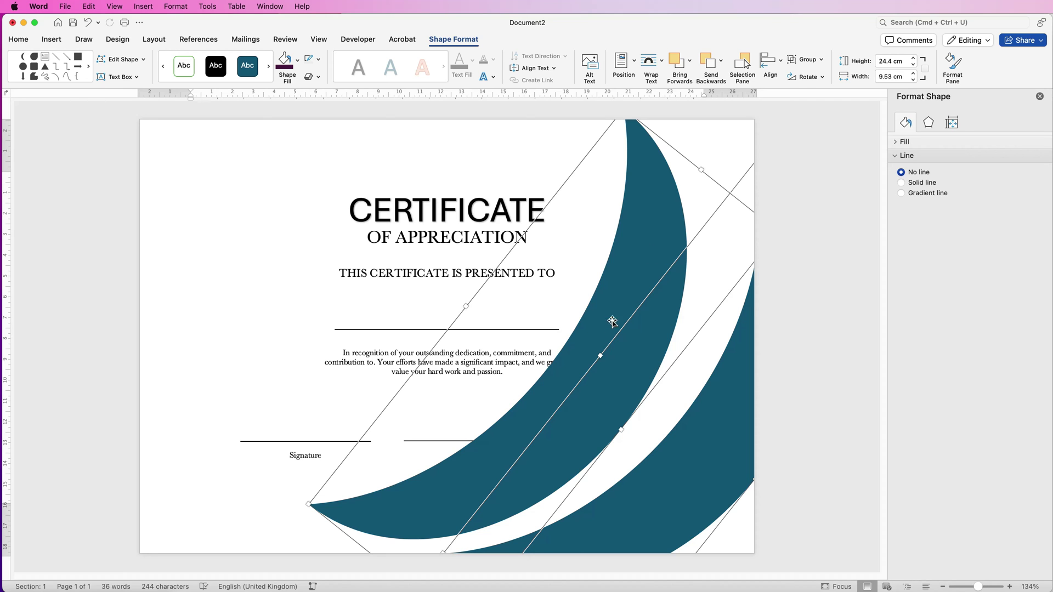
left_click(715, 145)
left_click(642, 282)
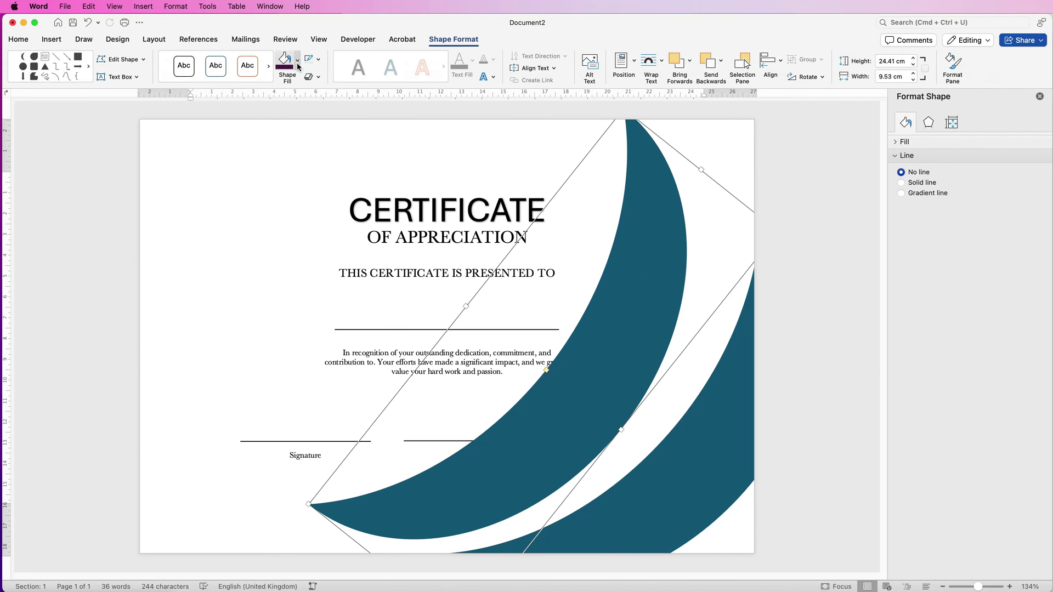
Fill the duplicate crescent light grey and shift it right and down over the edge
left_click(298, 62)
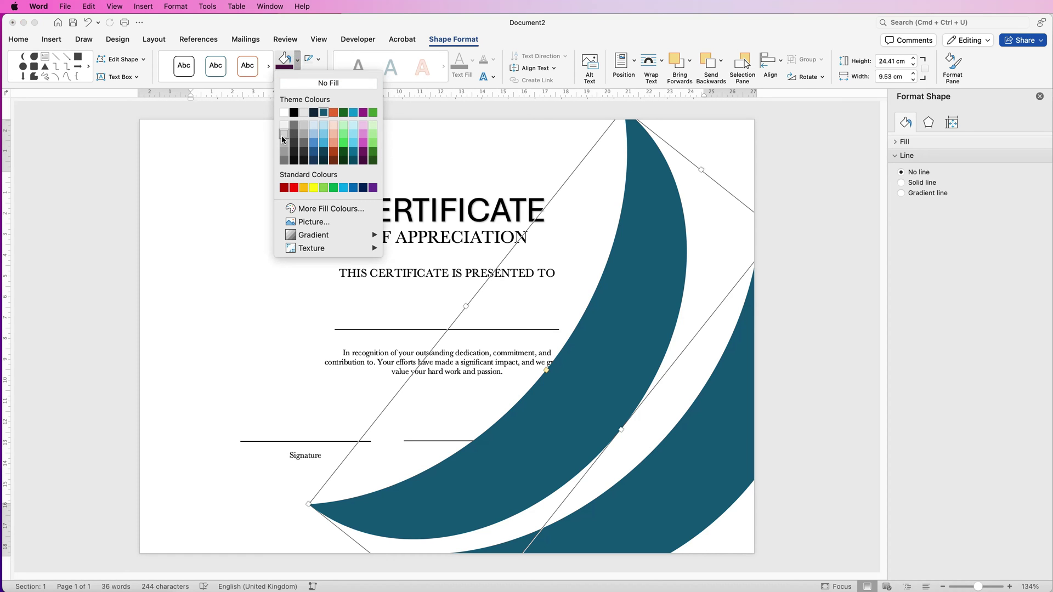
left_click(284, 135)
left_click_drag(636, 393, 688, 423)
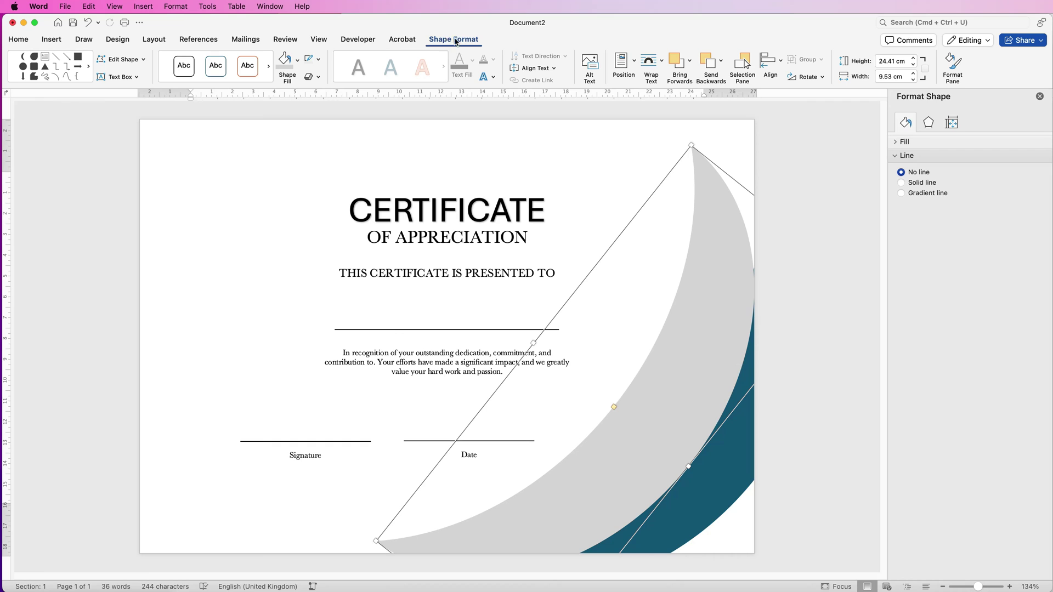
Send the grey crescent to the back and reshape it thinner and taller behind the teal one
left_click(721, 63)
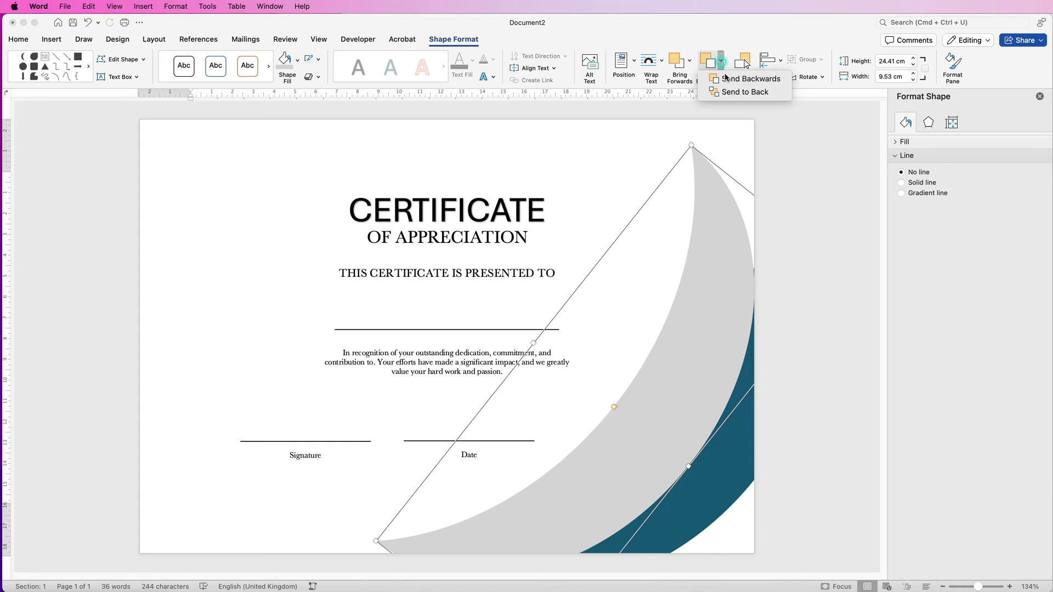
left_click(728, 92)
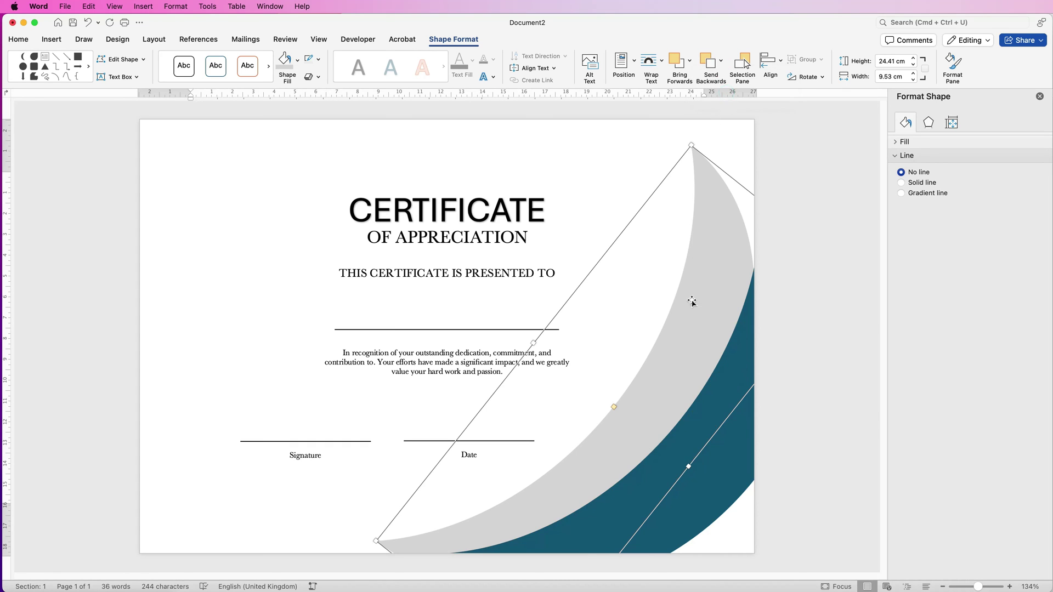
left_click_drag(689, 361, 746, 289)
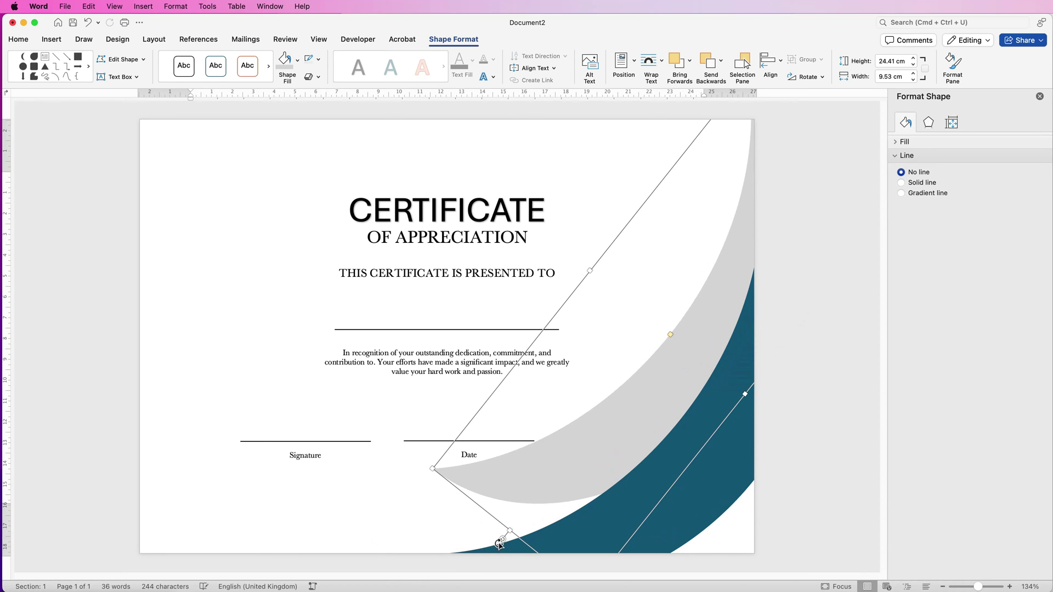
left_click_drag(503, 540, 512, 544)
left_click_drag(698, 363, 635, 353)
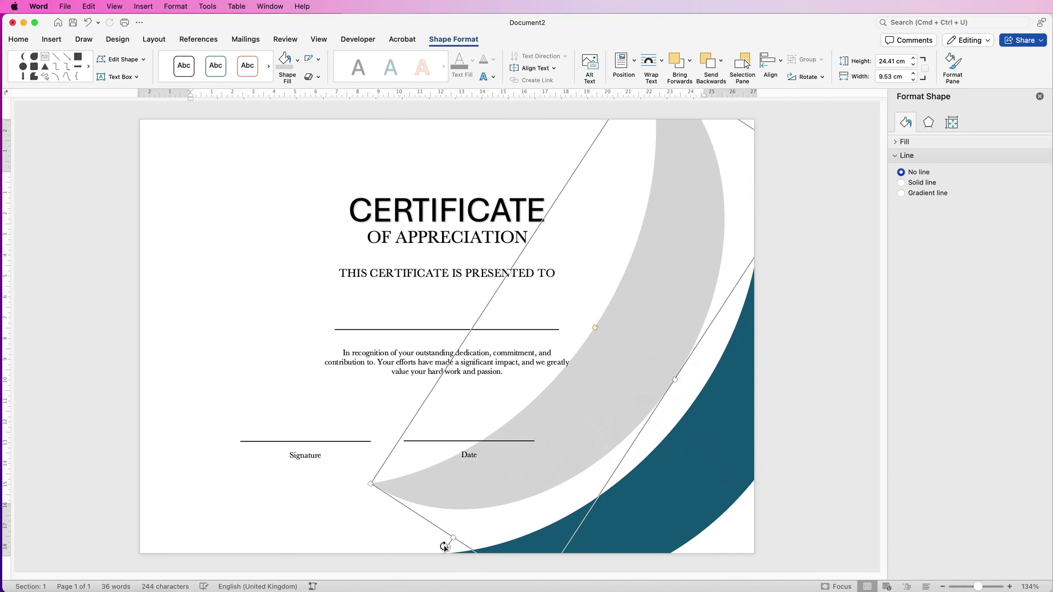
left_click_drag(454, 536, 455, 542)
left_click_drag(597, 425, 757, 355)
left_click_drag(689, 384, 431, 393)
Resize and rotate the grey crescent into the lower-right corner, then copy the teal crescent rightward
left_click(638, 144)
left_click_drag(500, 326, 514, 268)
left_click_drag(291, 534, 560, 122)
left_click_drag(449, 233, 734, 525)
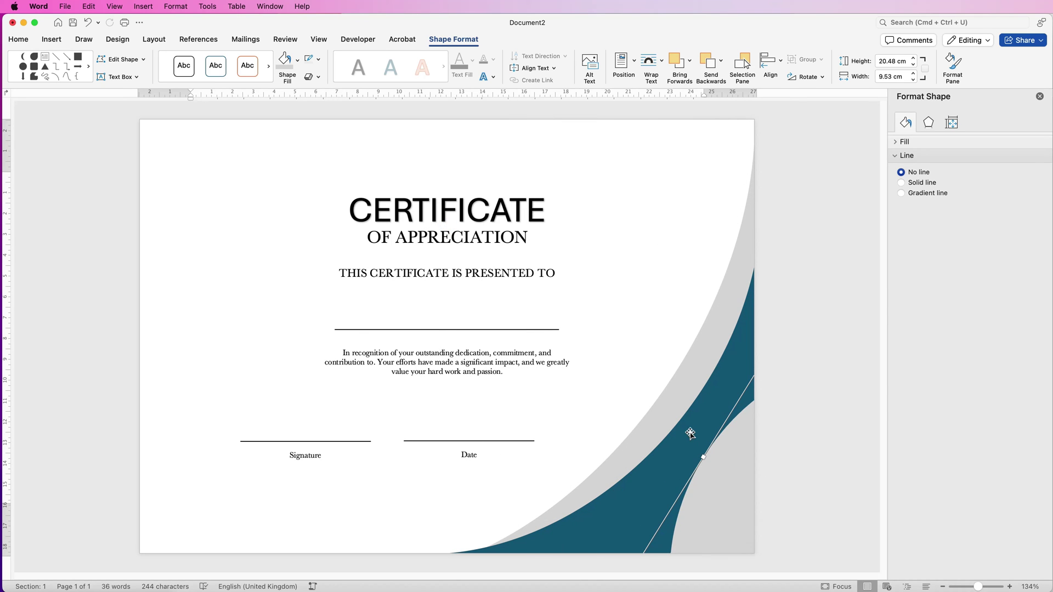
left_click(717, 392)
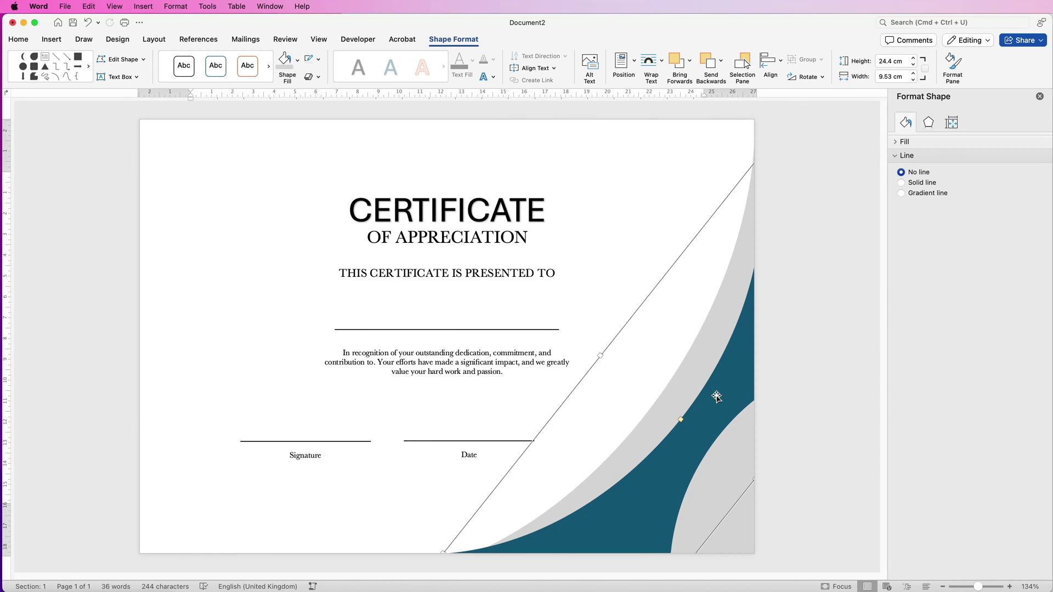
left_click_drag(720, 399, 640, 362)
Fill the new crescent copy white and send it back two layers
left_click(641, 362)
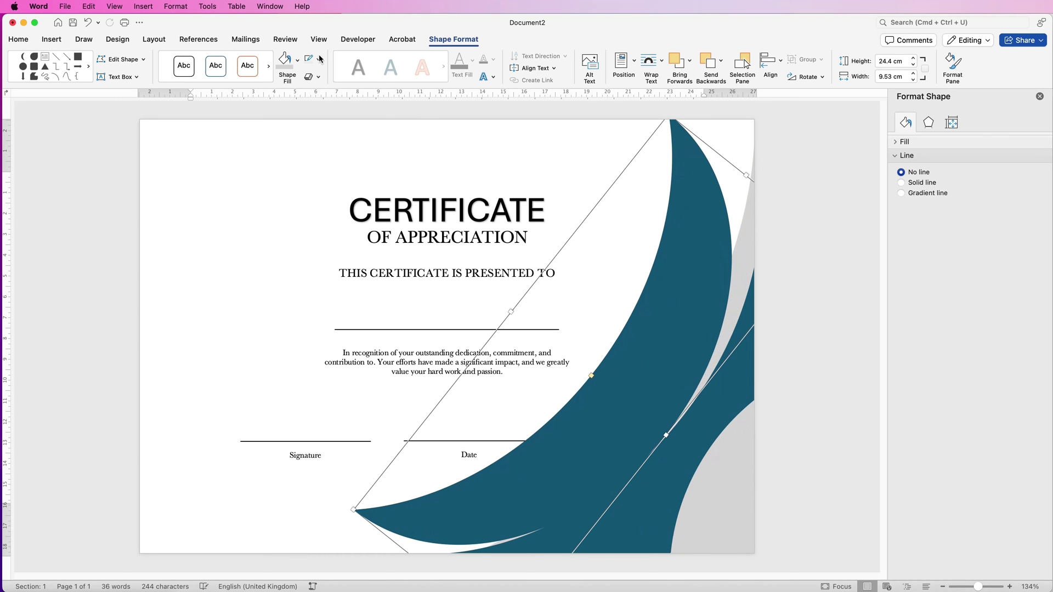
left_click(296, 63)
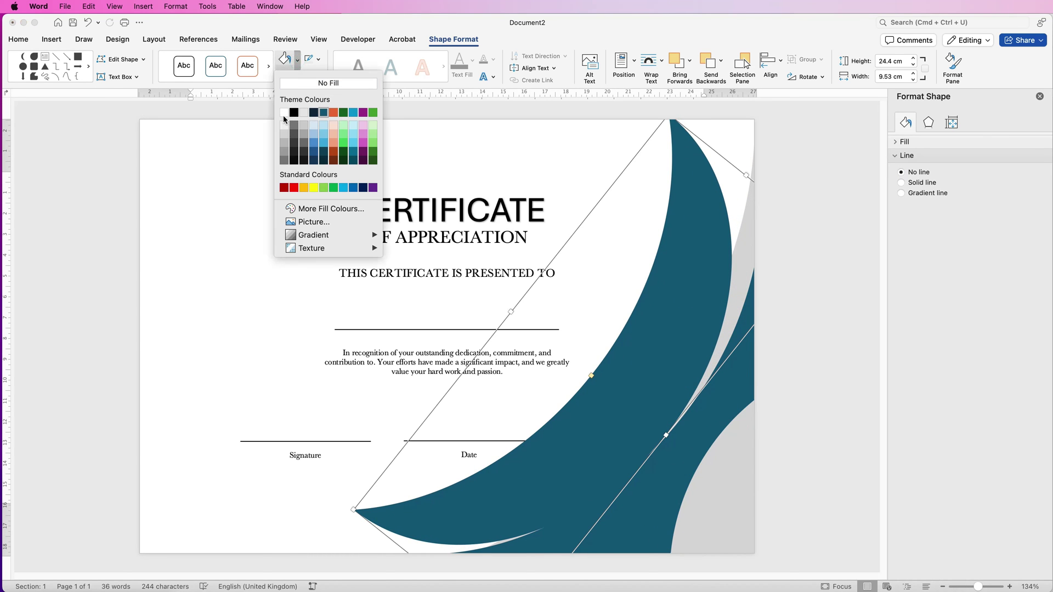
left_click(283, 115)
left_click_drag(658, 359, 743, 401)
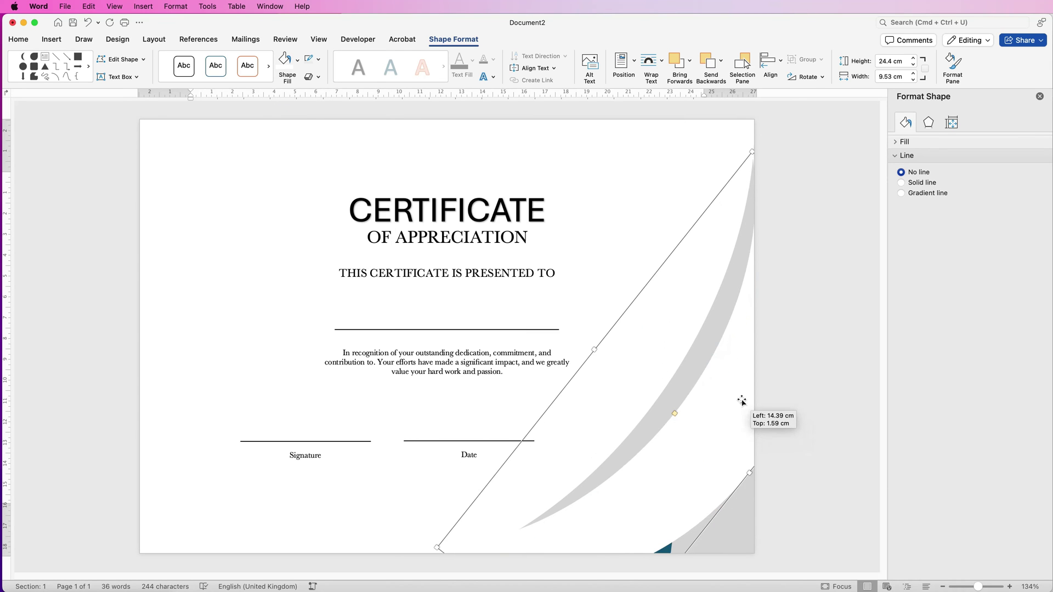
left_click(706, 64)
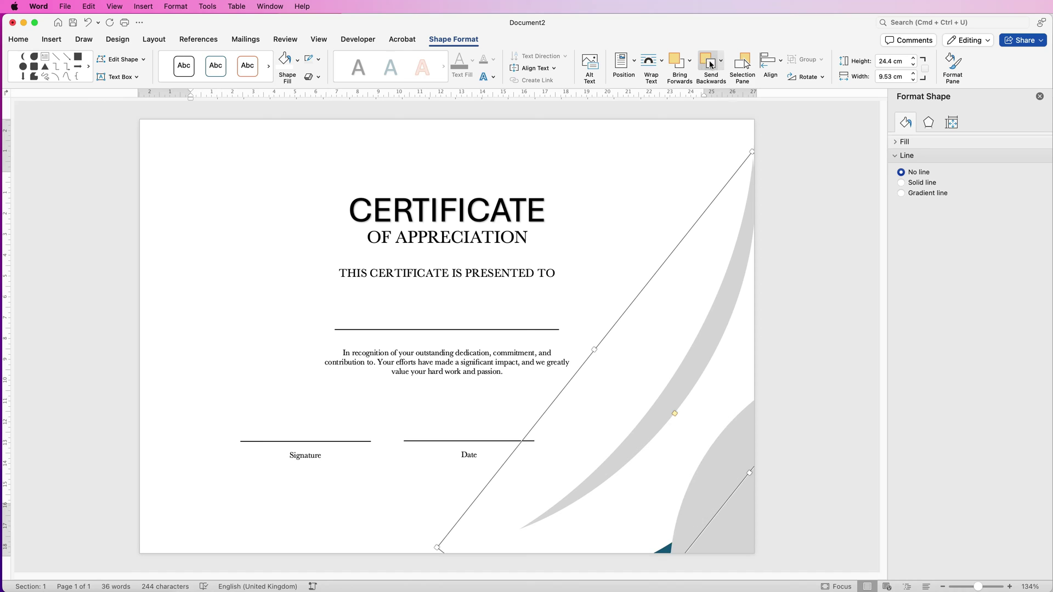
left_click(708, 64)
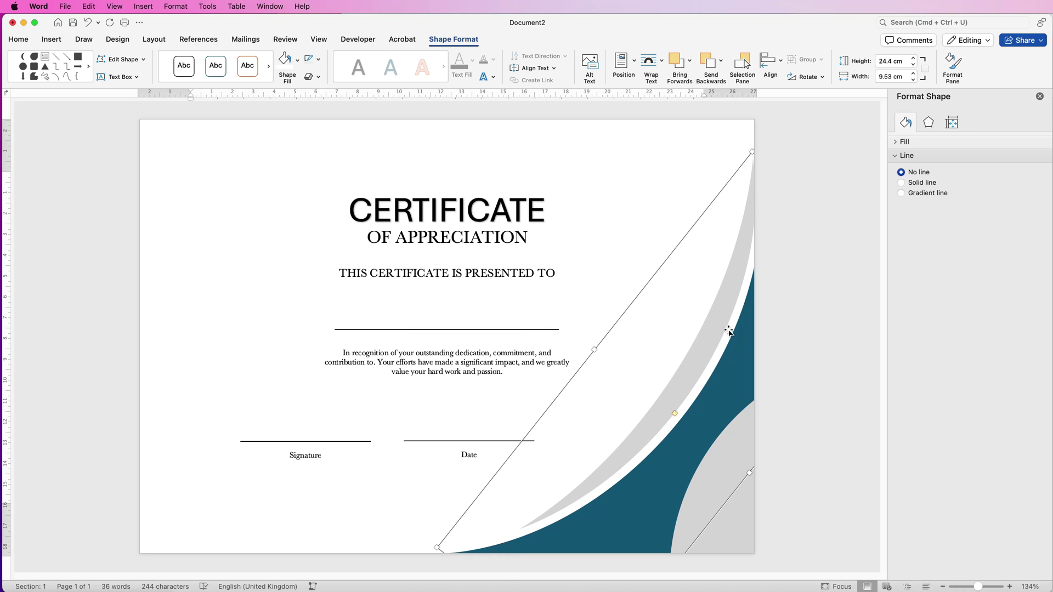
Move and slightly rotate the white crescent so a grey band shows beside the teal
left_click_drag(727, 328, 625, 347)
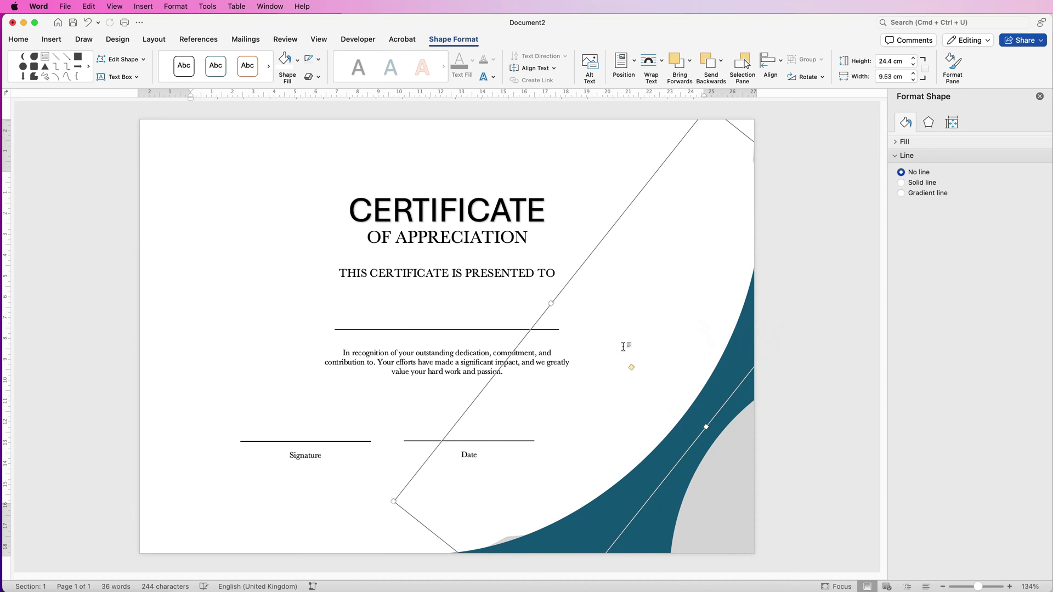
left_click_drag(688, 368, 733, 335)
left_click_drag(502, 527, 520, 540)
left_click_drag(680, 397, 735, 505)
left_click(736, 518)
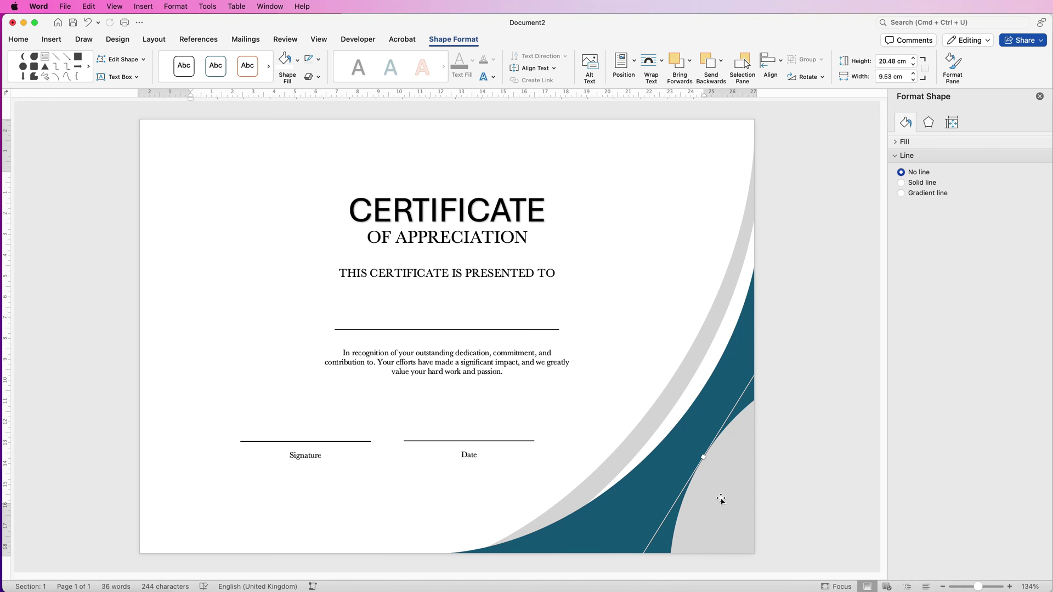
Fill the lower-right curve white, send it back a layer and nudge it down and right
left_click_drag(723, 500, 632, 436)
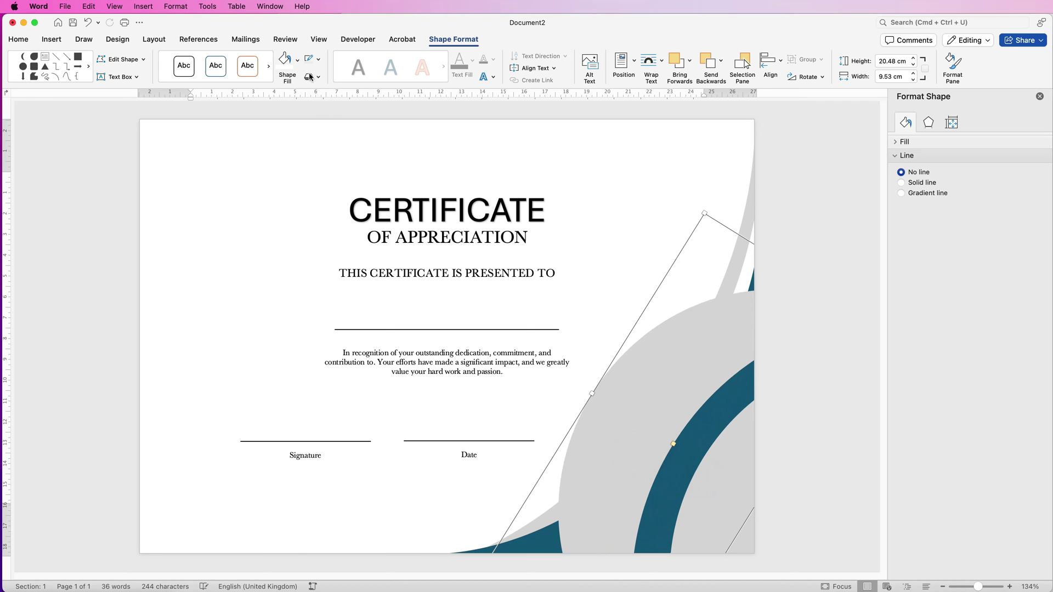
left_click(285, 66)
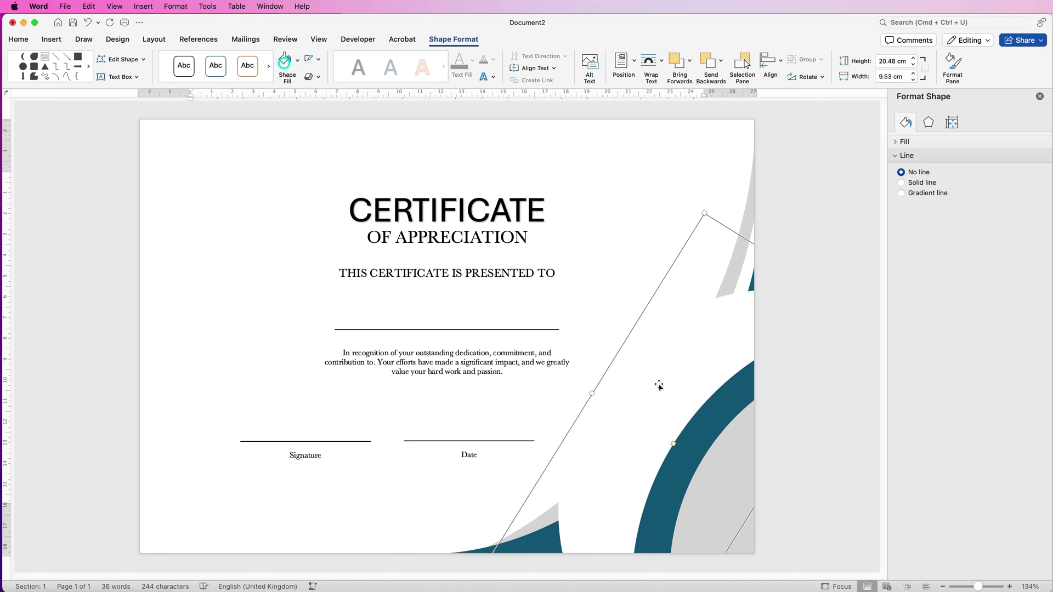
left_click_drag(658, 404, 757, 433)
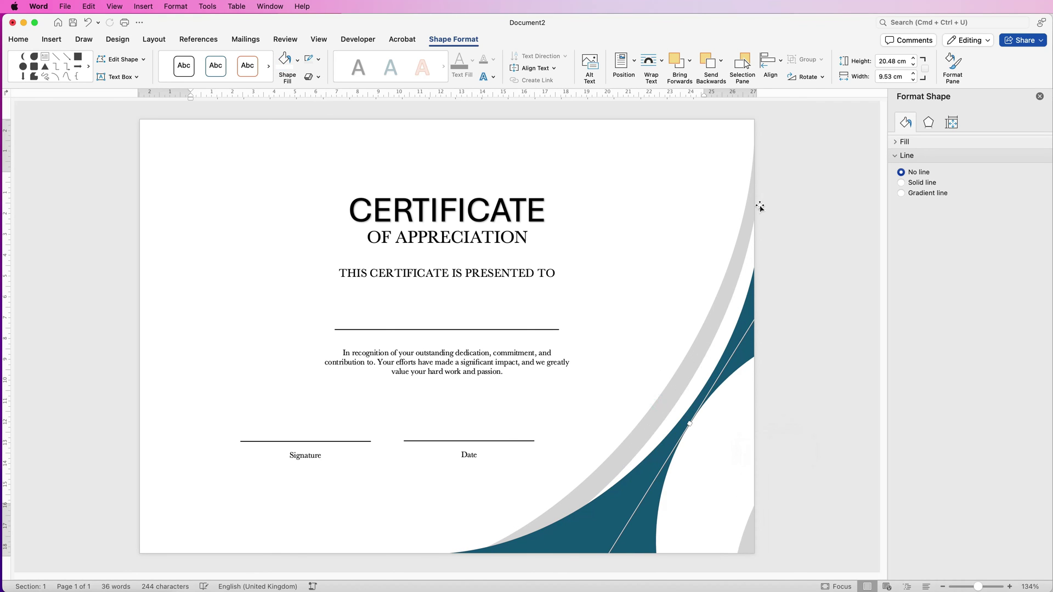
left_click(708, 64)
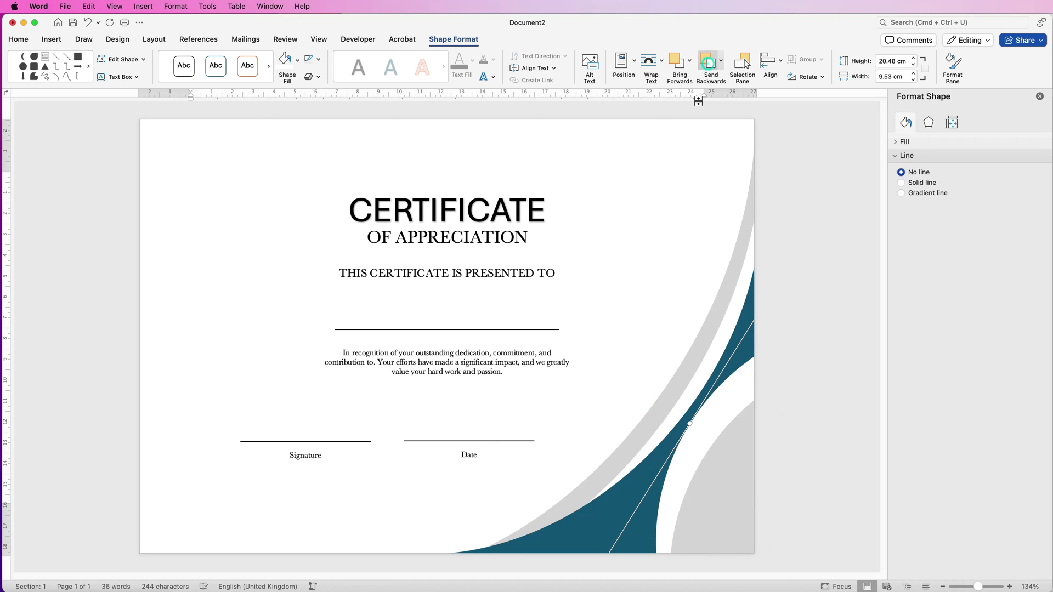
left_click_drag(744, 405, 745, 434)
left_click(726, 326)
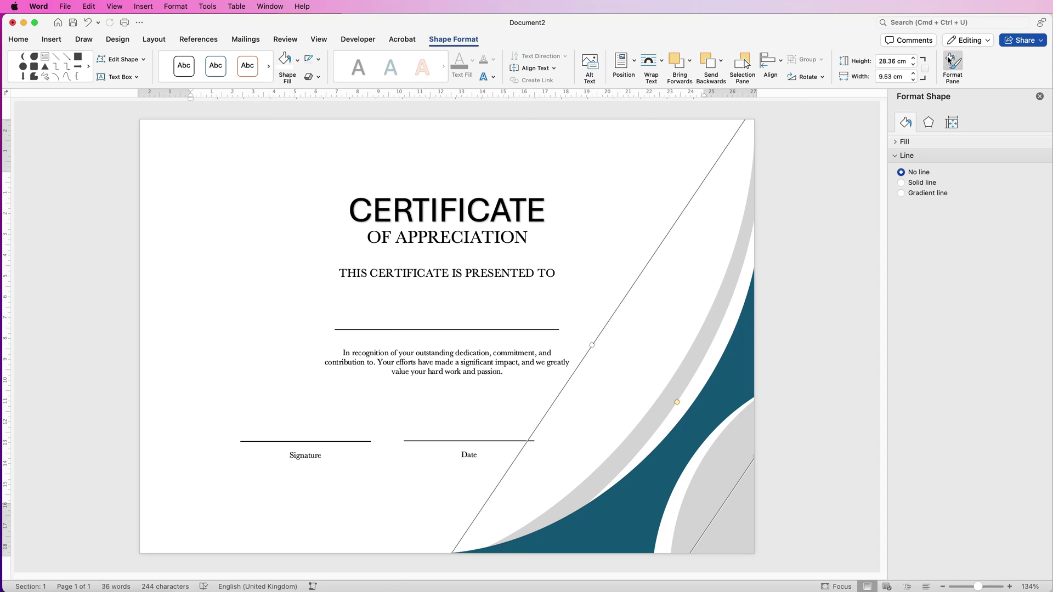
Give the large grey crescent an outer shadow with about 21 pt blur and nudge its position
left_click(927, 123)
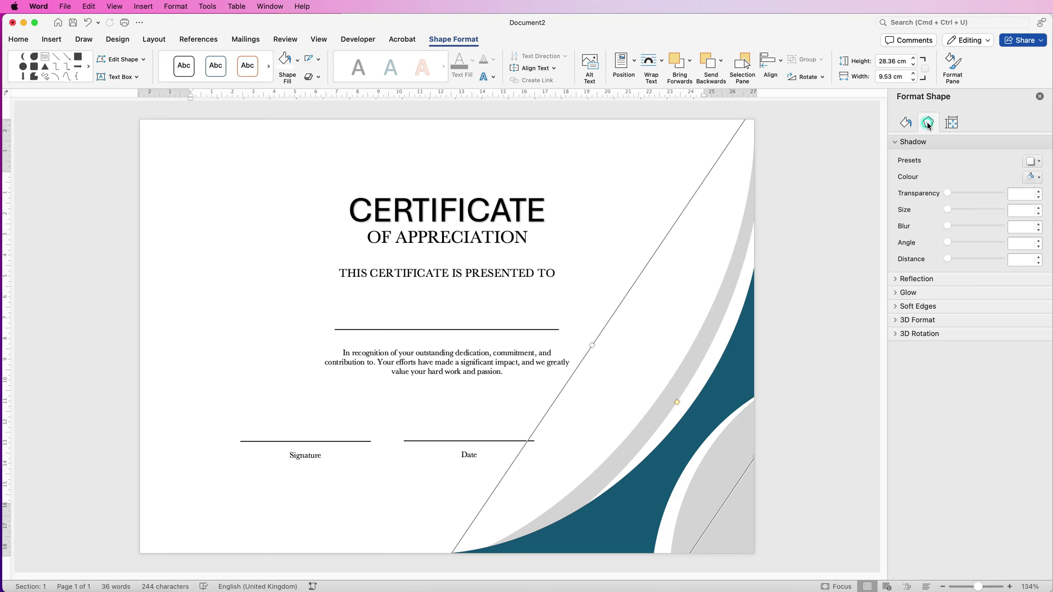
left_click(1039, 162)
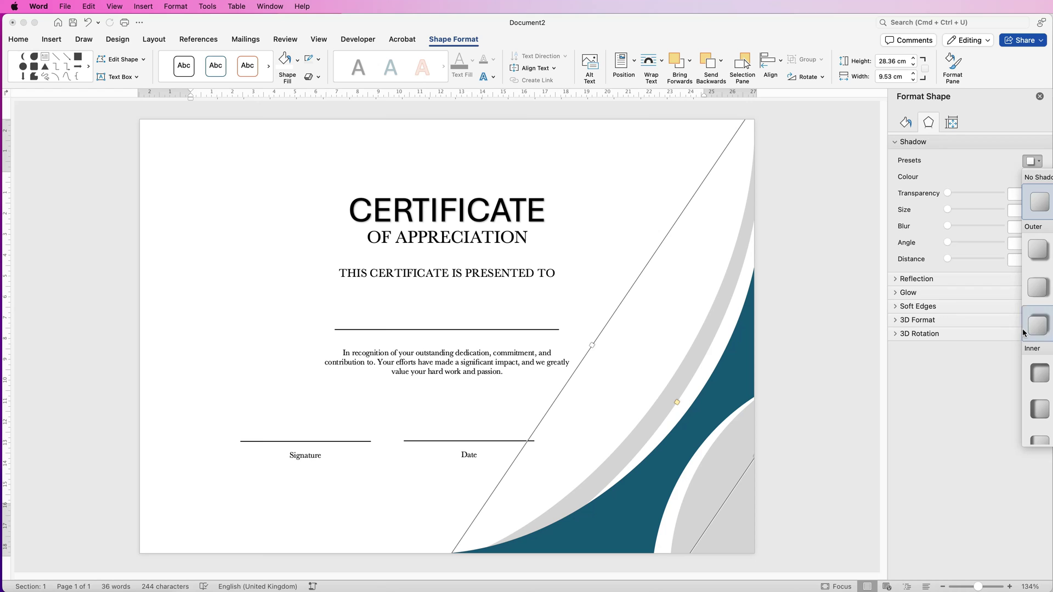
left_click(1037, 287)
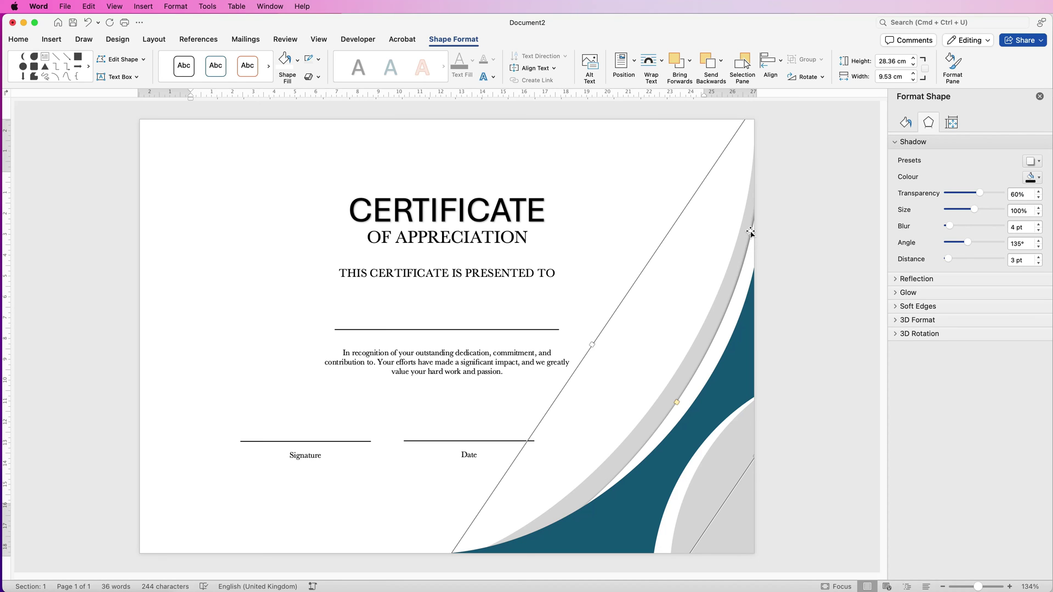
mouse_move(949, 225)
left_mouse_down()
mouse_move(958, 222)
mouse_move(960, 239)
left_mouse_up()
left_click(816, 329)
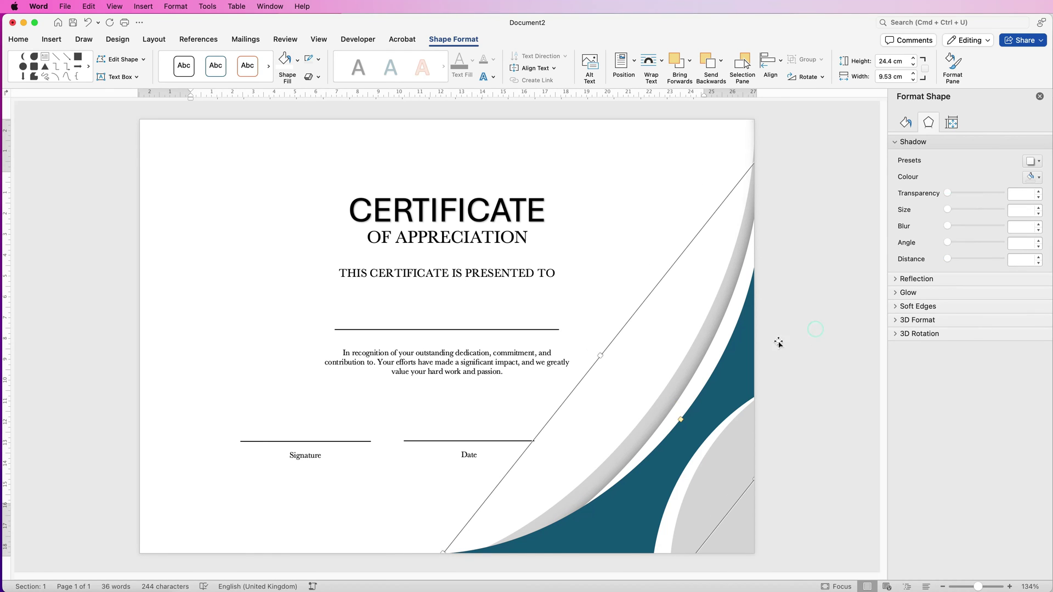
left_click(646, 172)
left_click_drag(672, 356, 674, 361)
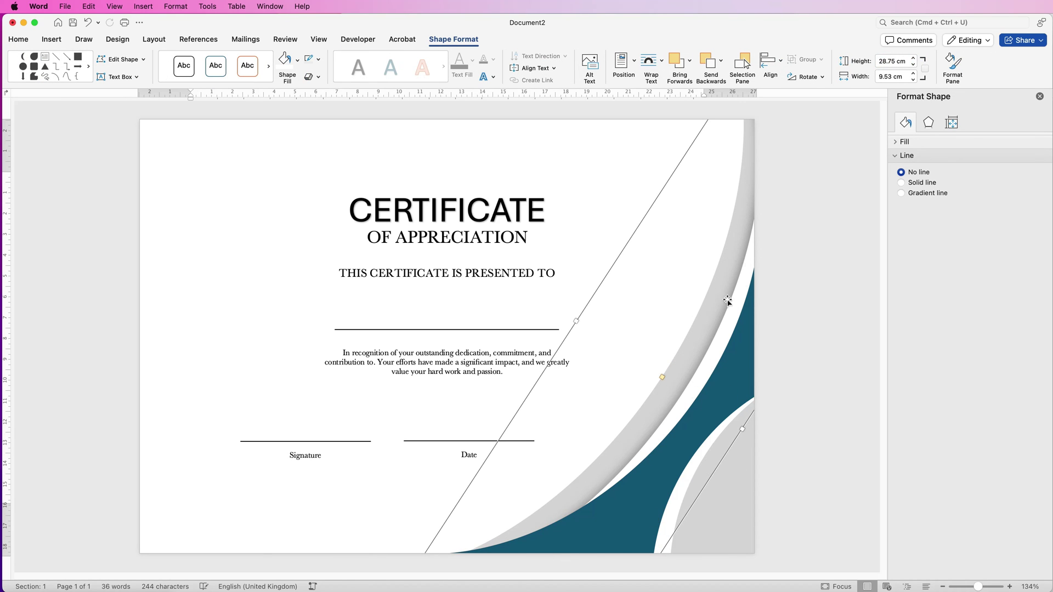
left_click(733, 513)
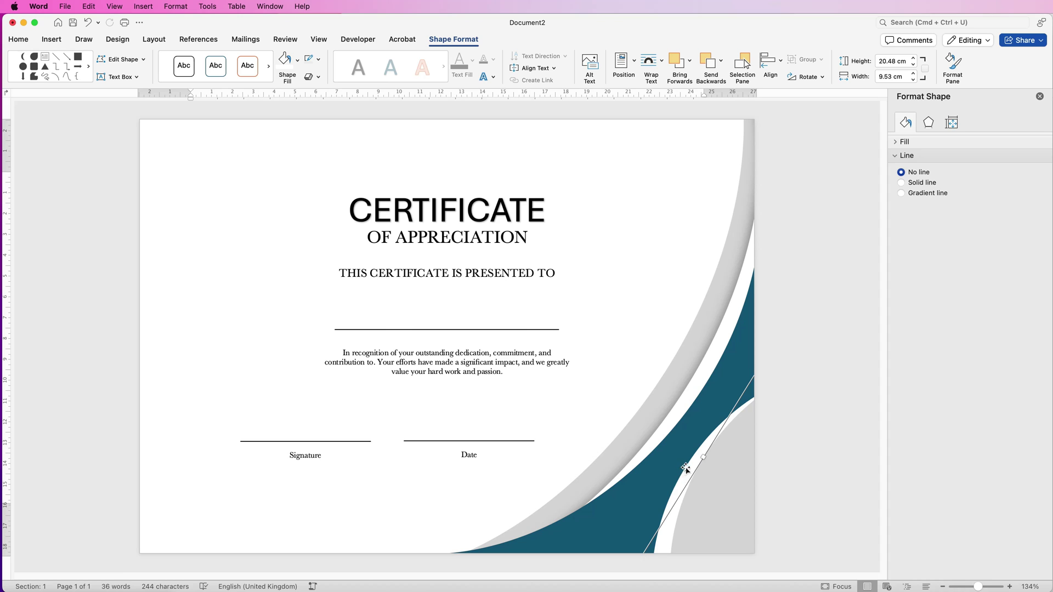
Group the teal and grey right-hand swoosh curves into one group
left_click(710, 397, "shift")
left_click(715, 349, "shift")
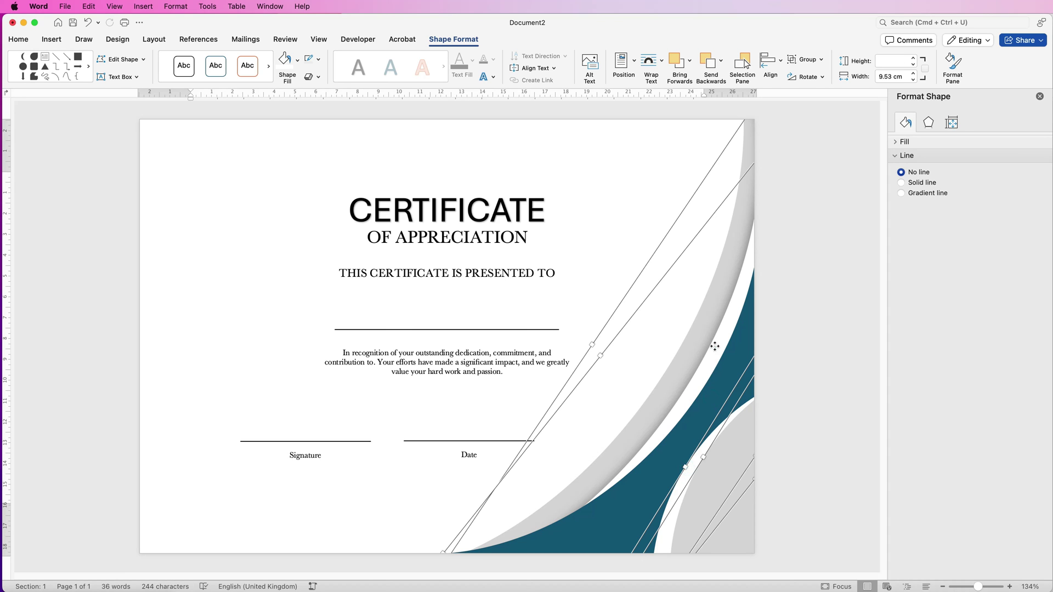
left_click(712, 301, "shift")
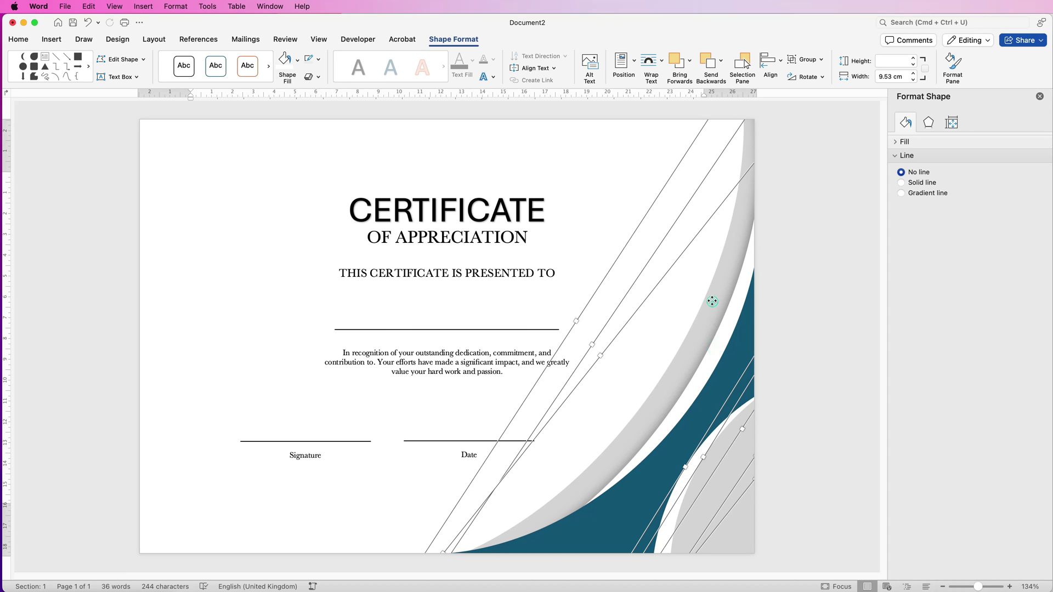
left_click(820, 59)
left_click(811, 74)
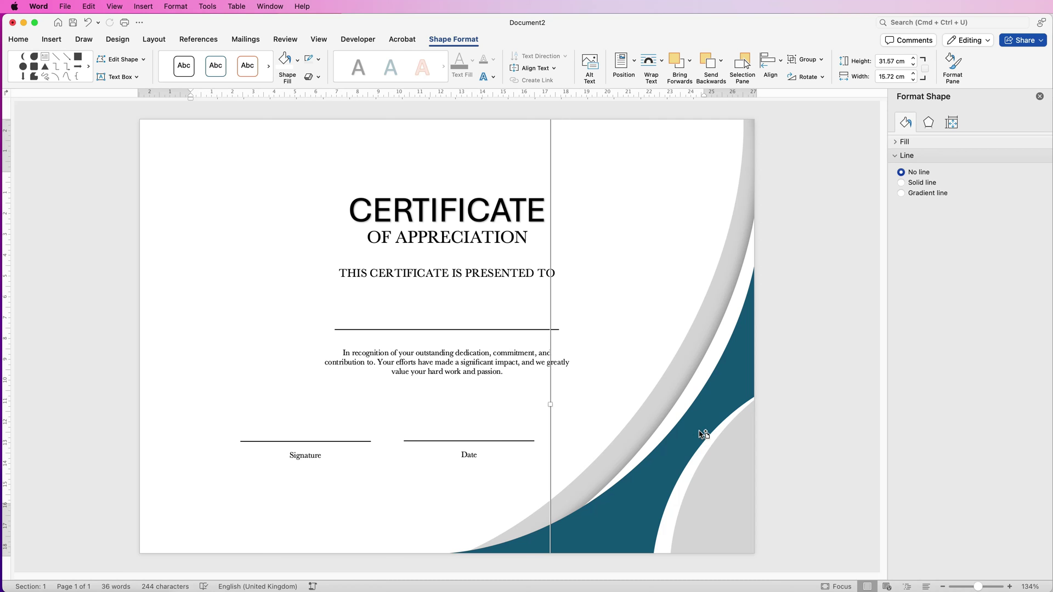
Place a copy of the swoosh group on the left, rotated to mirror the right side
left_click_drag(713, 433, 364, 277)
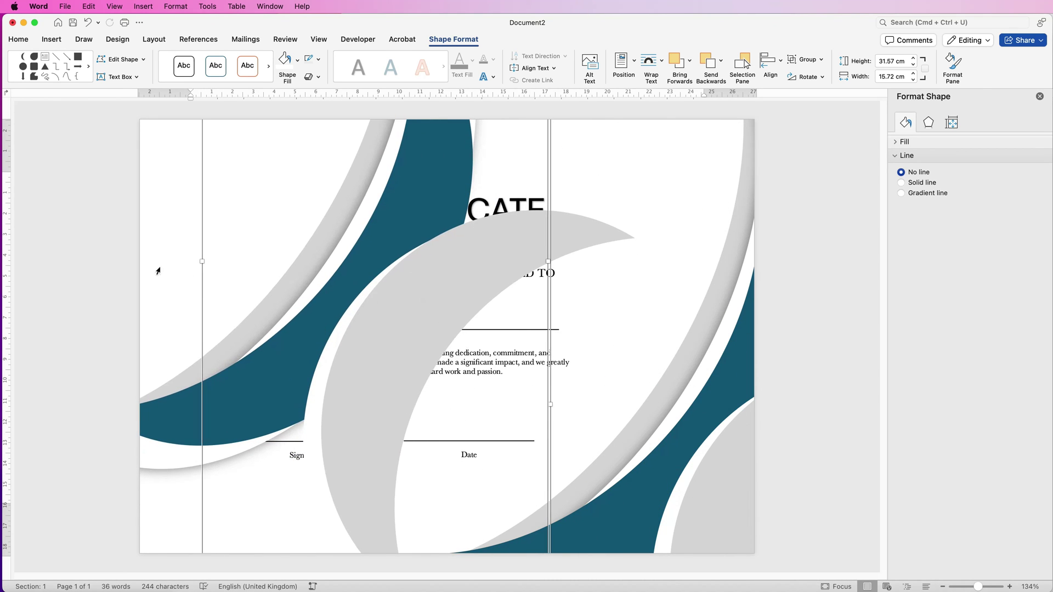
left_click(106, 279)
left_click(367, 323)
left_click_drag(373, 316, 371, 421)
left_click_drag(350, 149, 175, 196)
left_click(132, 404)
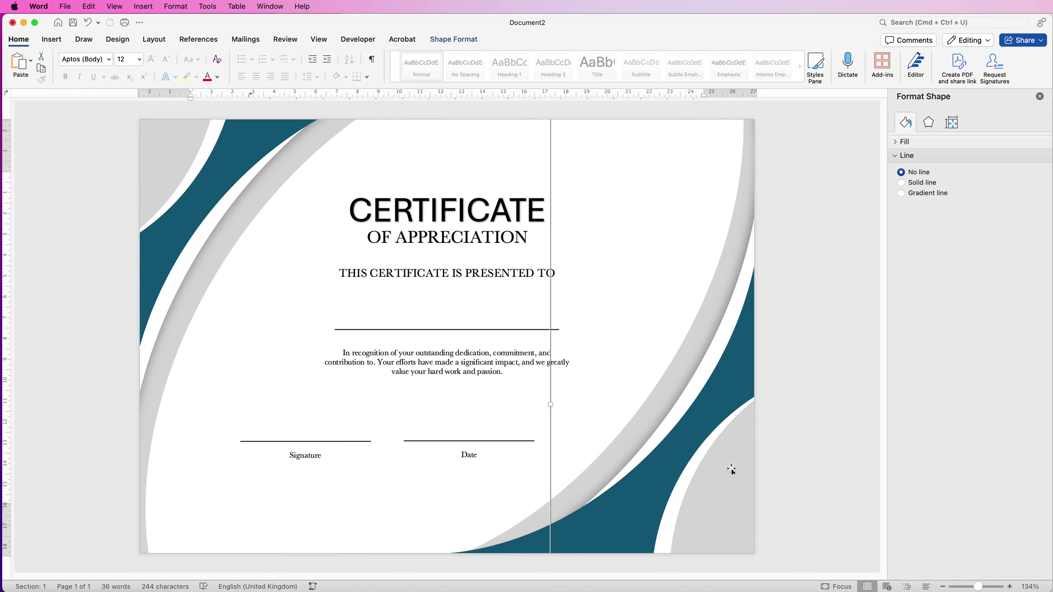
Draw a large rectangle over the certificate text
left_click(52, 39)
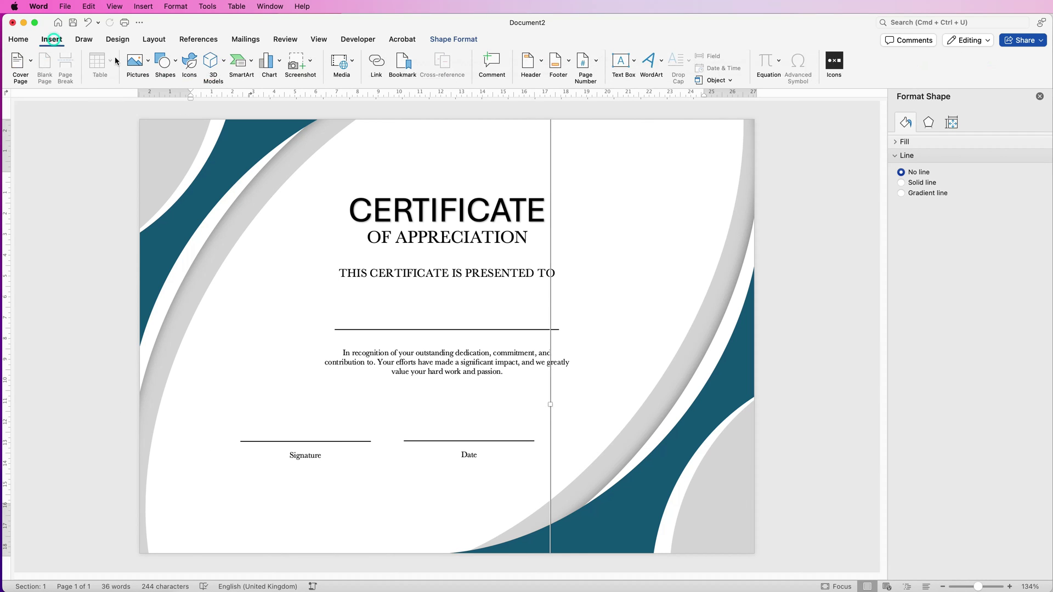
left_click(174, 61)
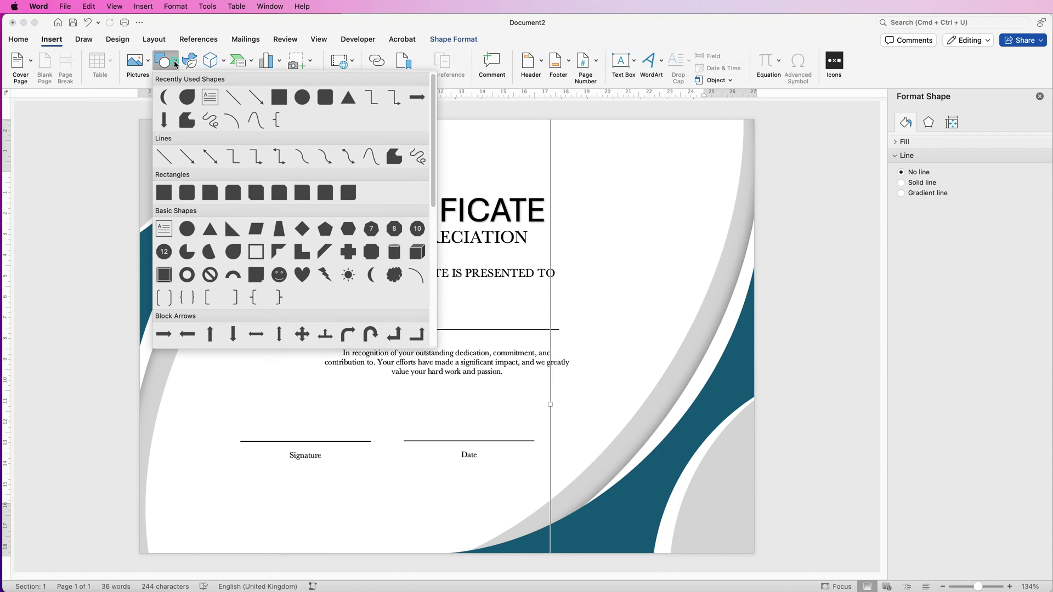
left_click(164, 192)
mouse_move(228, 162)
left_mouse_down()
mouse_move(490, 435)
mouse_move(700, 499)
mouse_move(733, 520)
left_mouse_up()
Centre the rectangle horizontally and vertically on the page and set it to No Fill
left_click(780, 65)
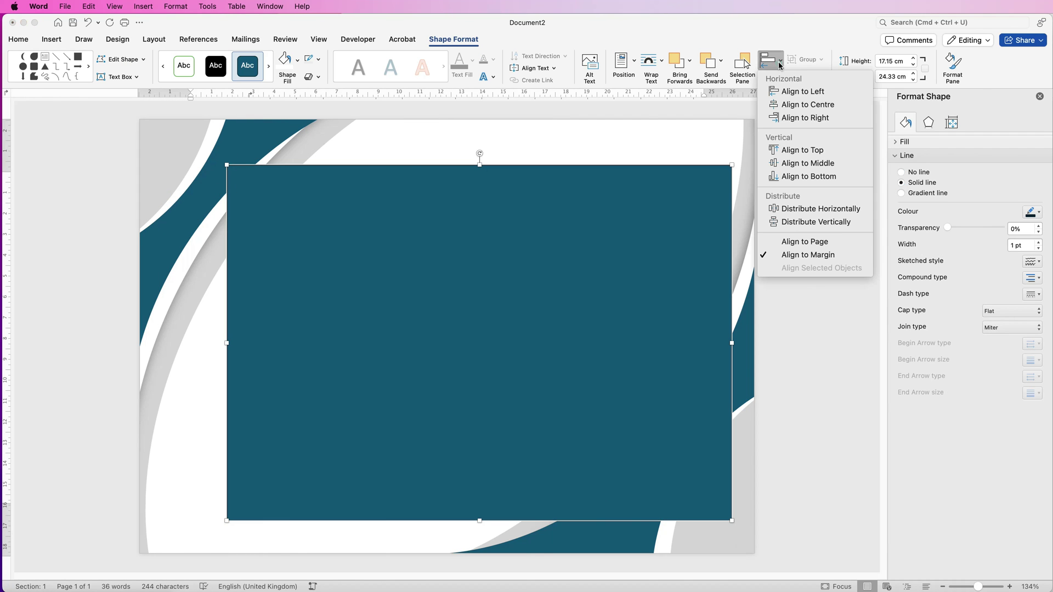
left_click(784, 104)
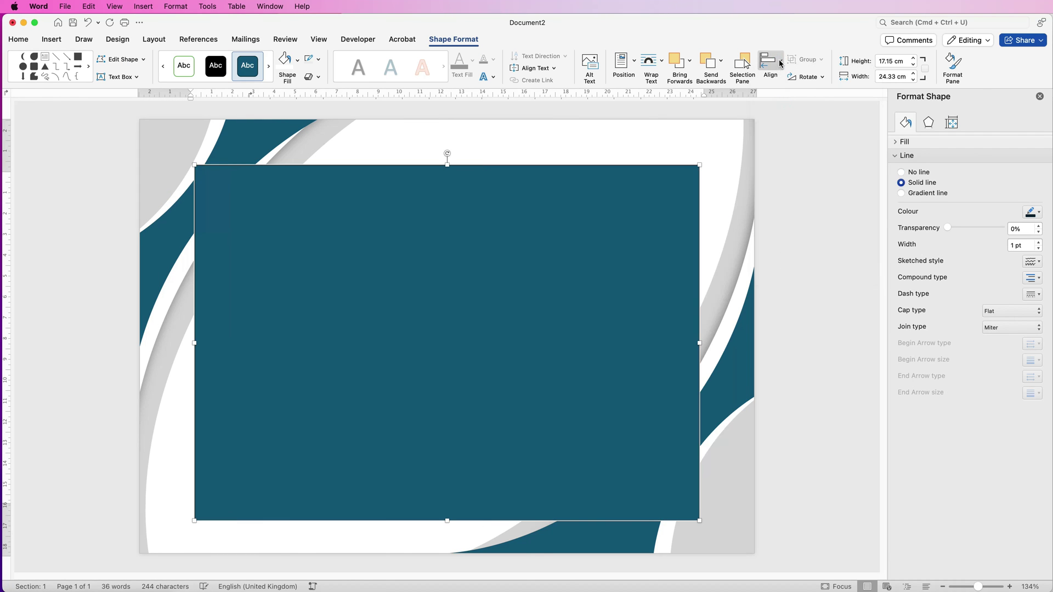
left_click(779, 64)
left_click(787, 163)
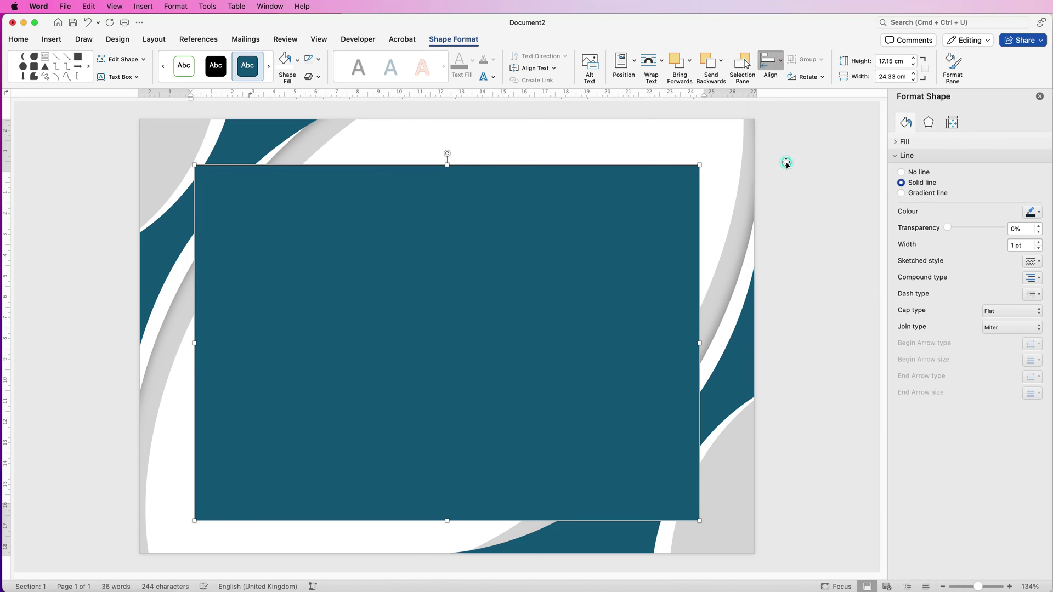
left_click(297, 59)
left_click(299, 84)
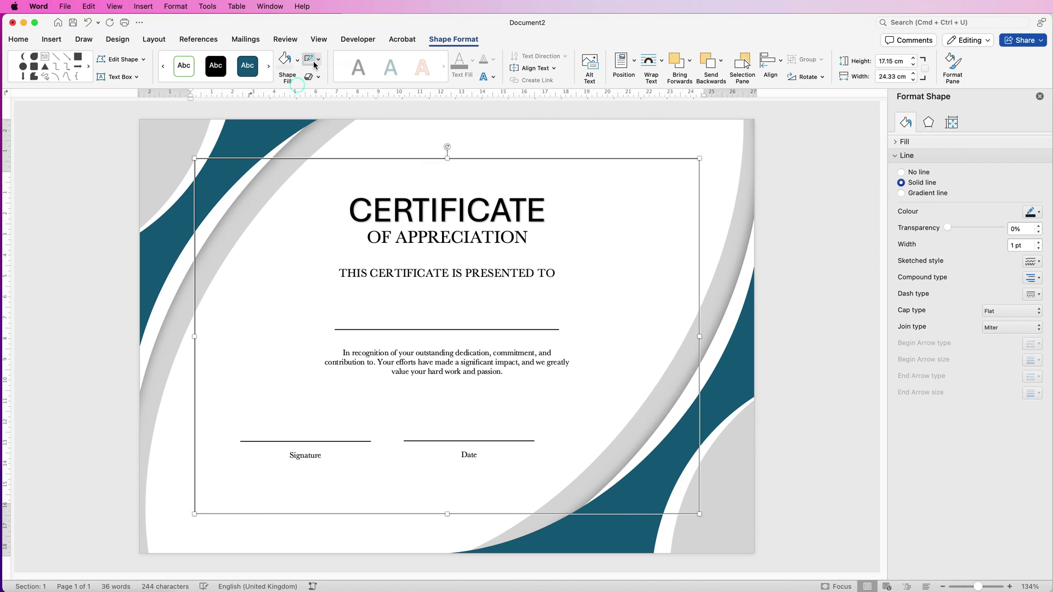
Give the rectangle a black outline with a 3 pt weight
left_click(319, 60)
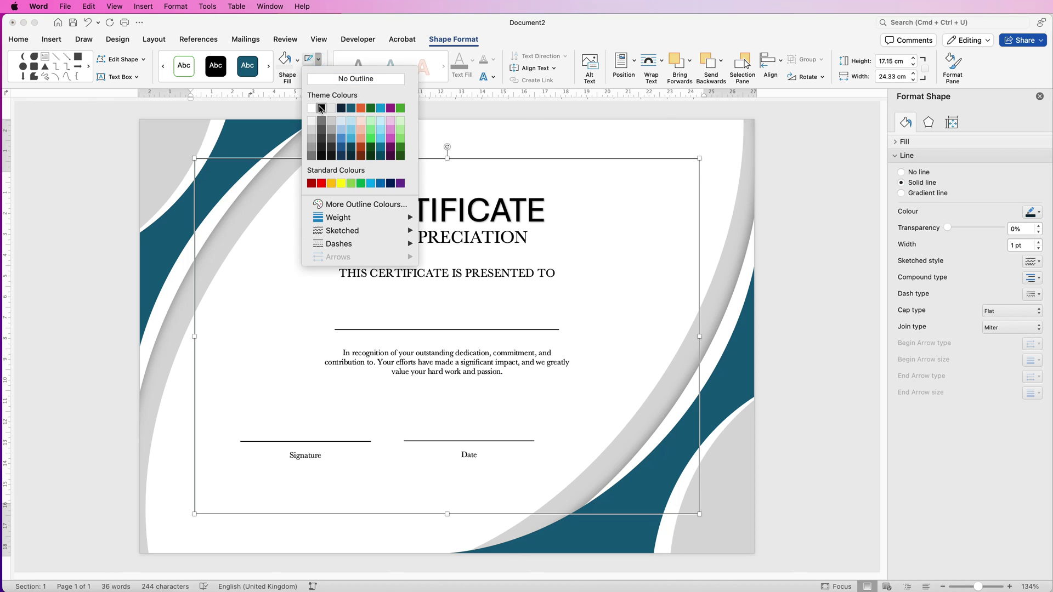
left_click(321, 108)
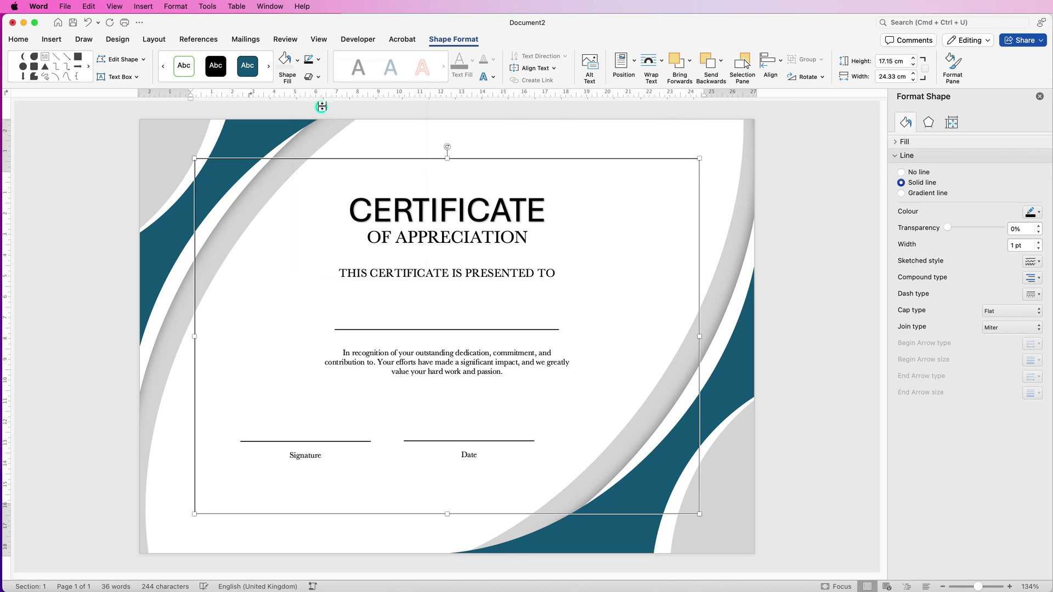
left_click(319, 61)
mouse_move(360, 221)
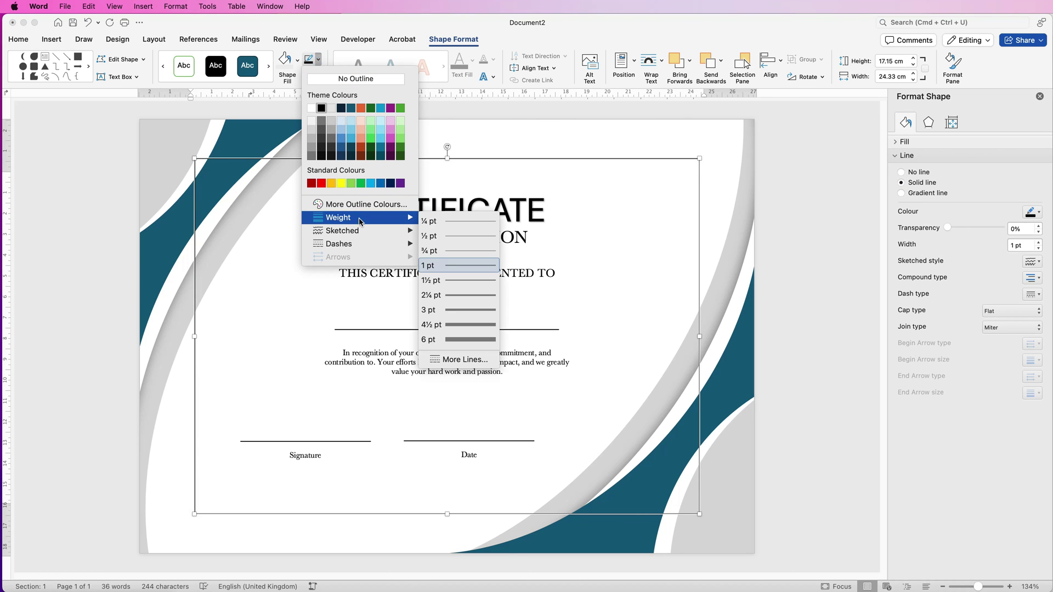
left_click(453, 310)
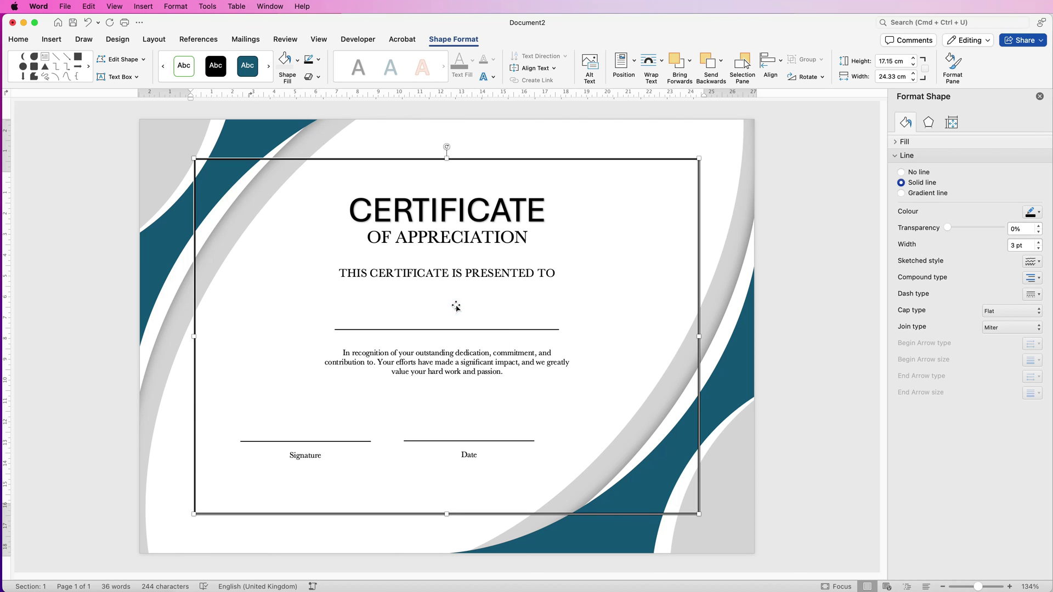
Send the frame to the back, behind the swooshes, and deselect it
left_click(721, 62)
left_click(727, 94)
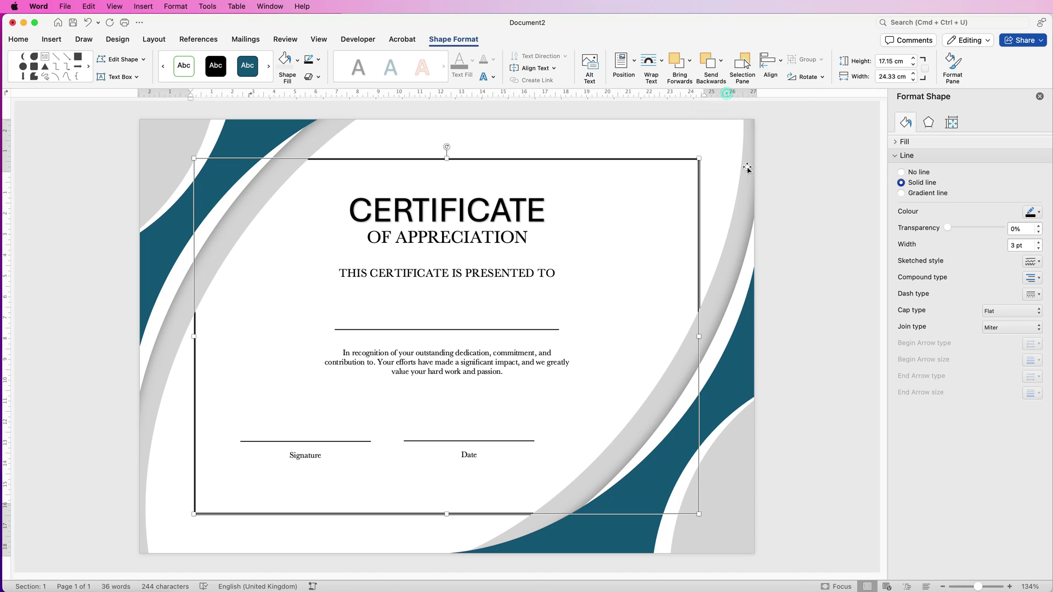
left_click(814, 310)
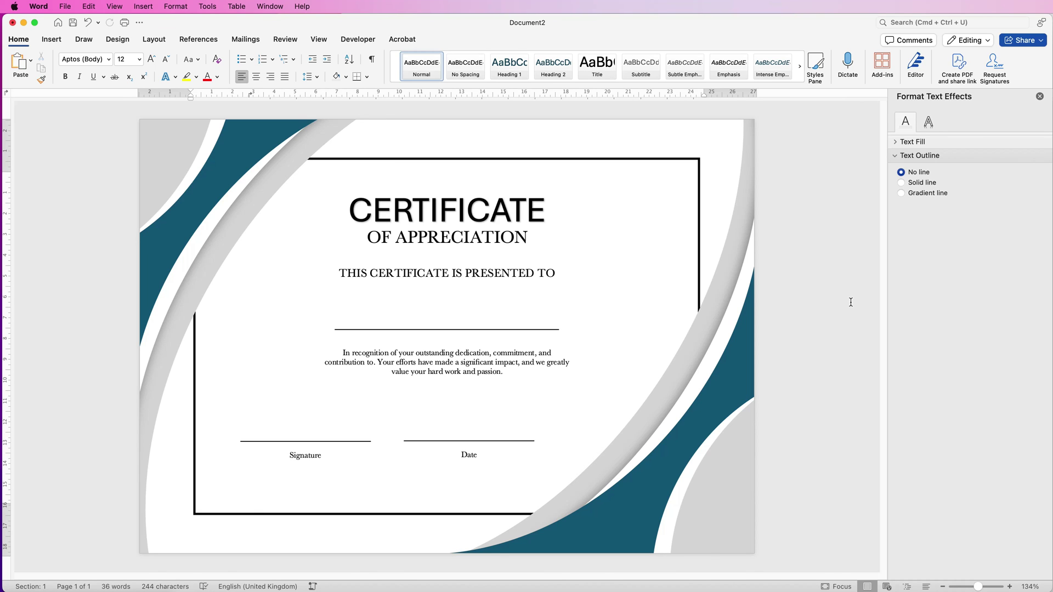
left_click(65, 6)
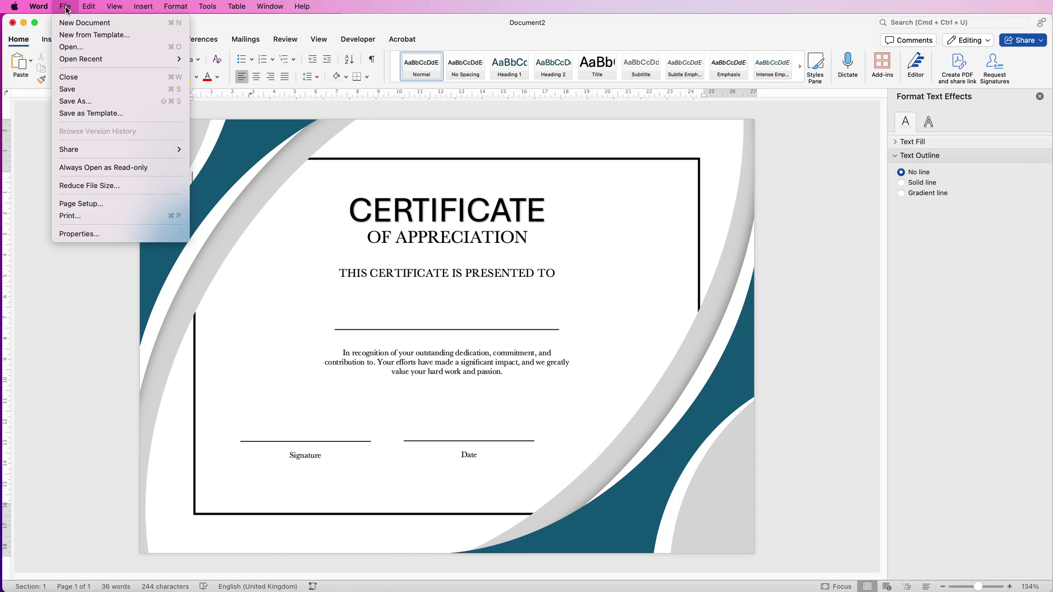
left_click(71, 100)
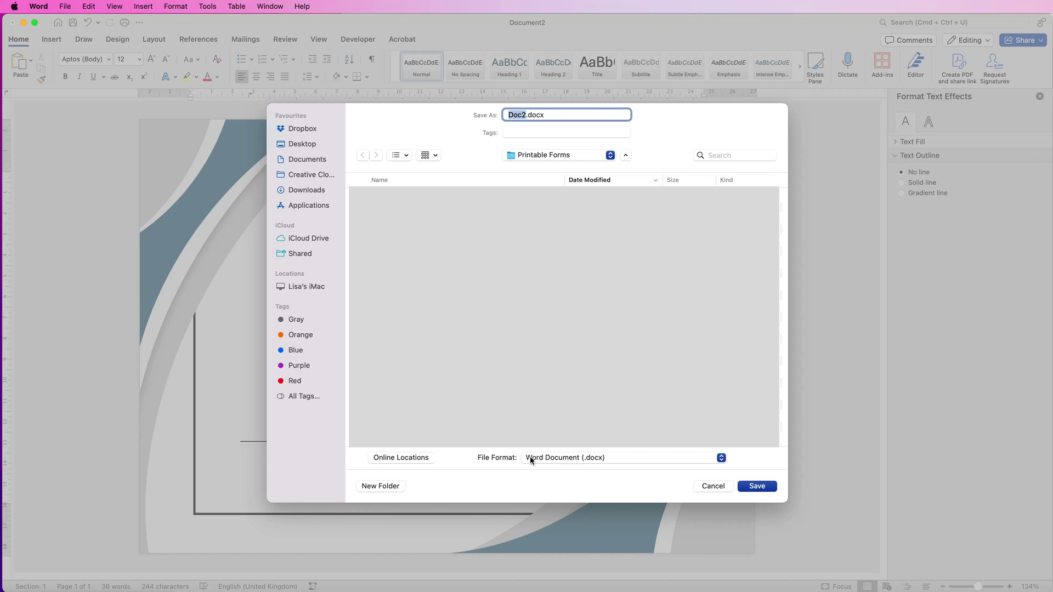
left_click(612, 462)
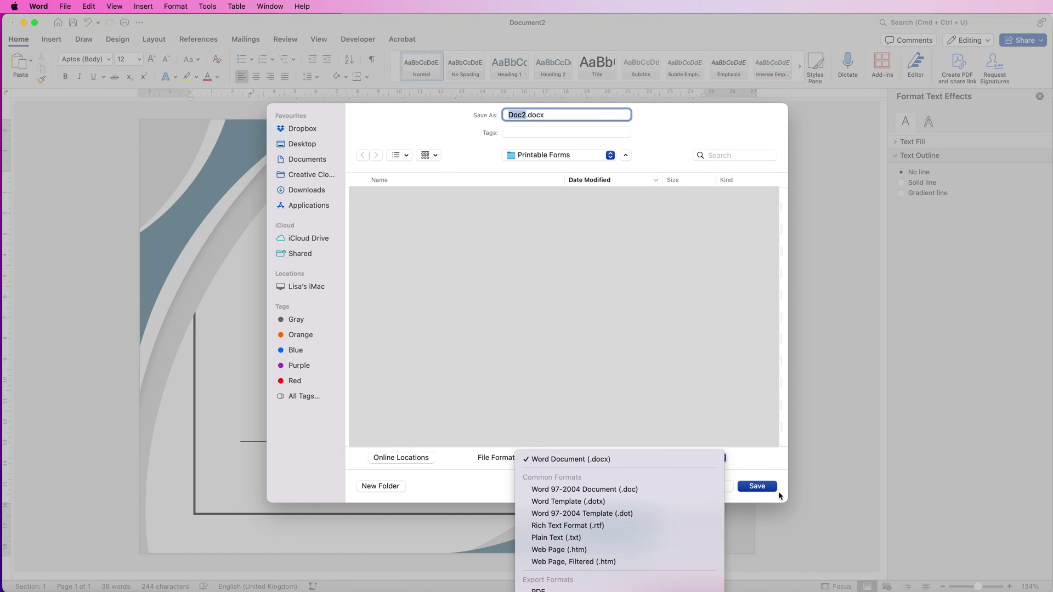
left_click(781, 518)
left_click(713, 486)
left_click(65, 6)
left_click(91, 113)
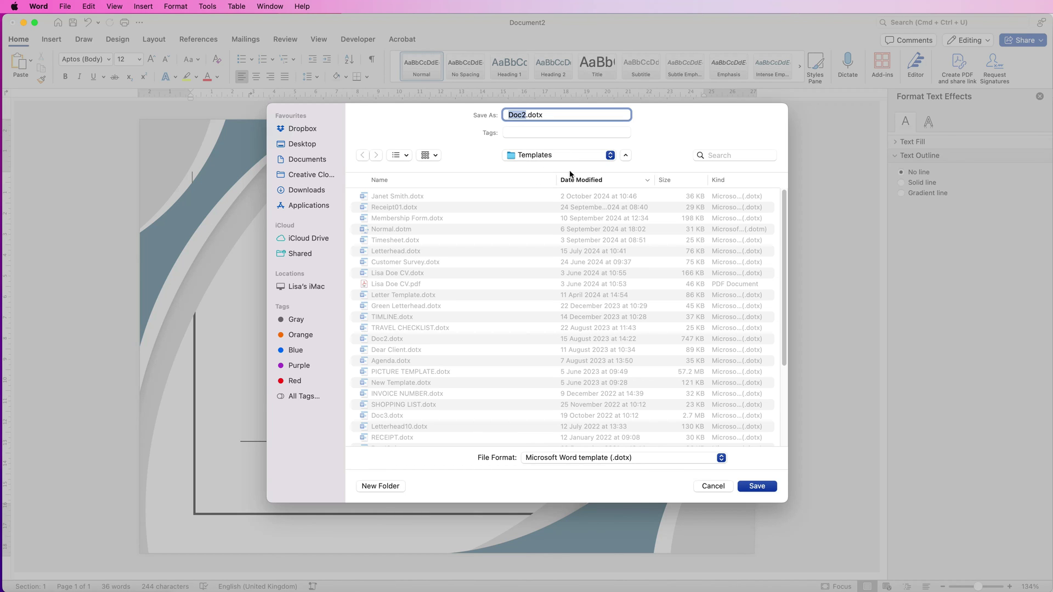
left_click(658, 458)
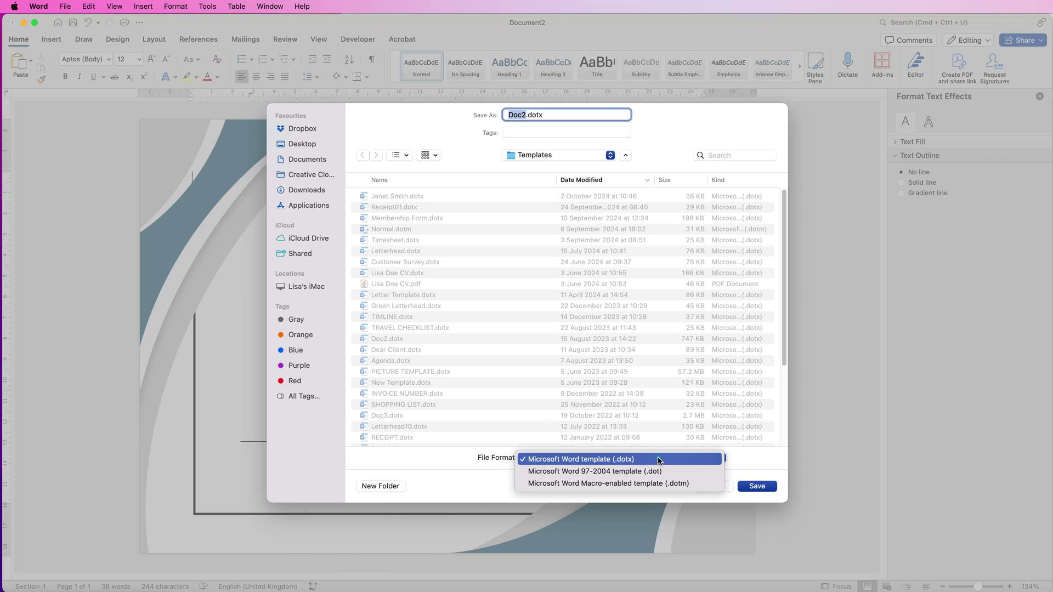
left_click(580, 459)
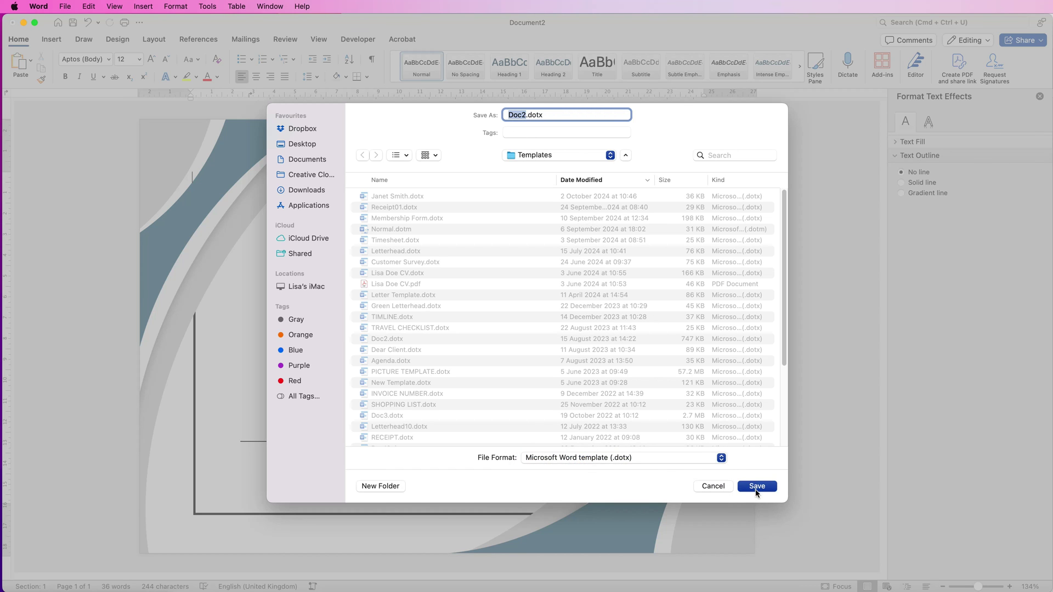
left_click(714, 487)
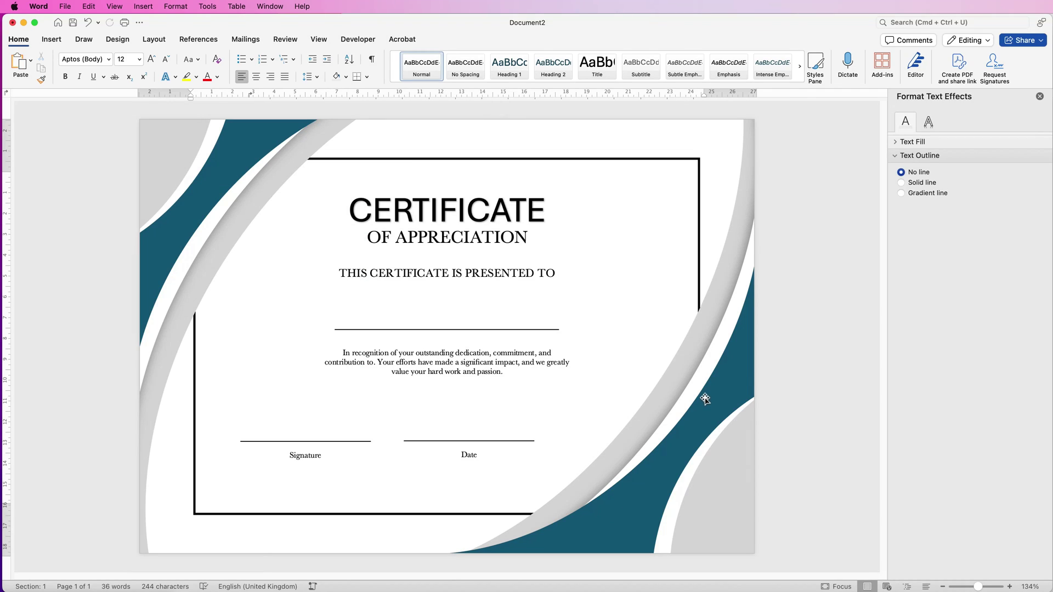